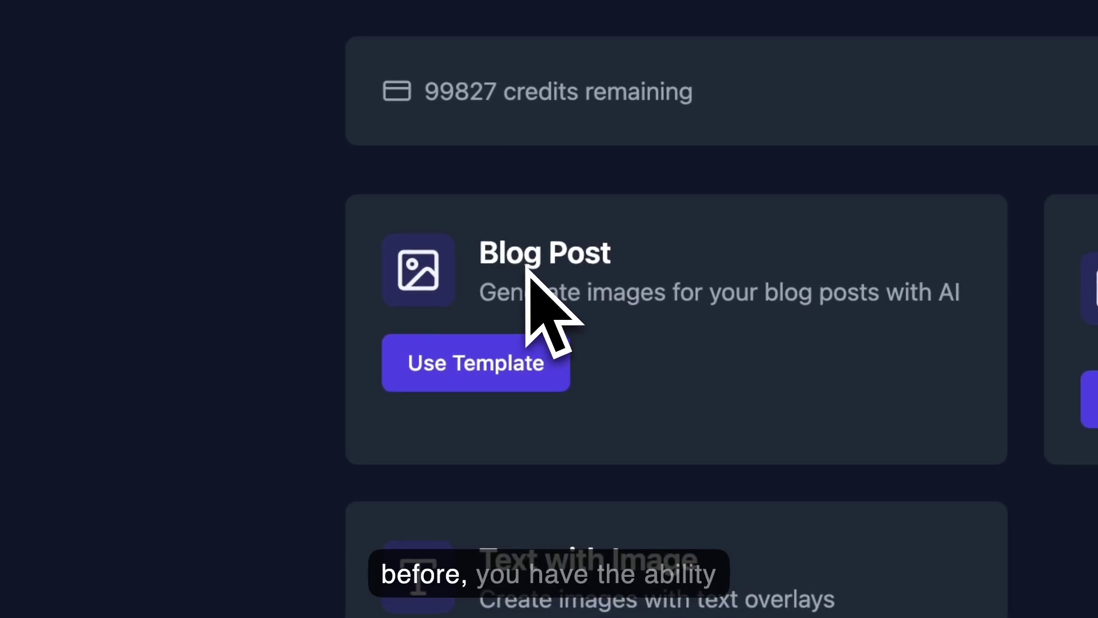
# Look over the blog post image template, keeping one image and the square aspect ratio
pyautogui.click(305, 377)
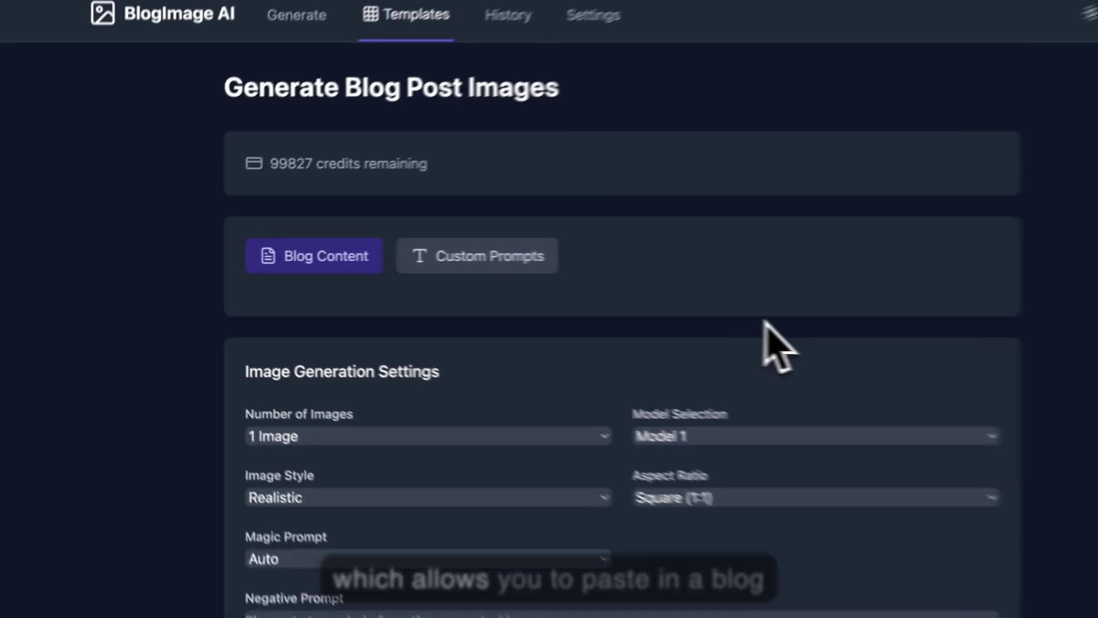
pyautogui.scroll(-5, 684, 334)
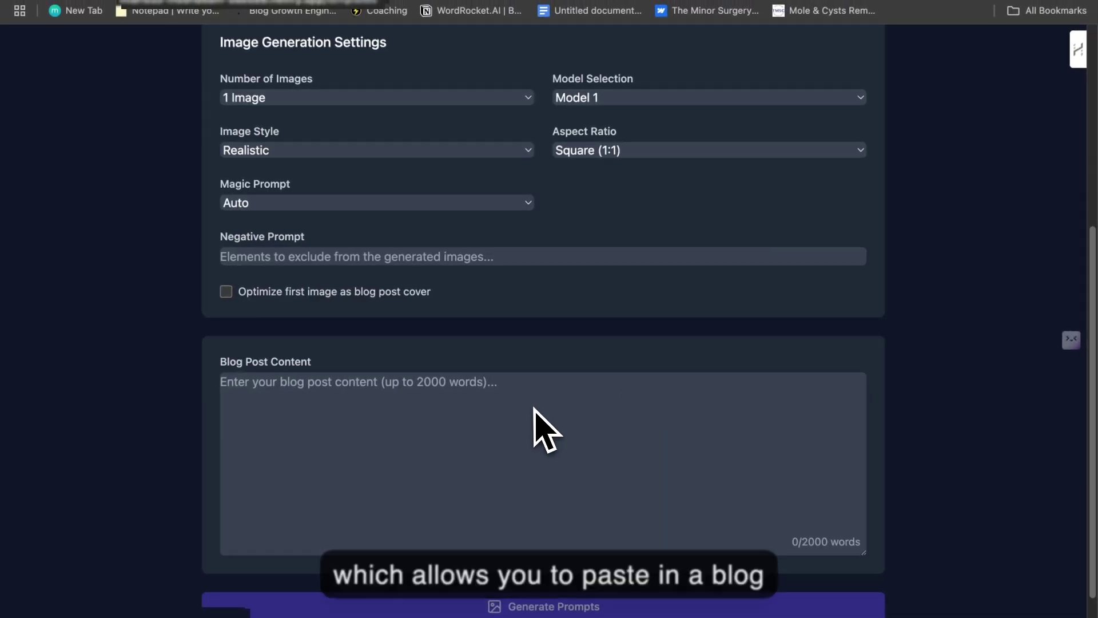
pyautogui.scroll(-1, 553, 433)
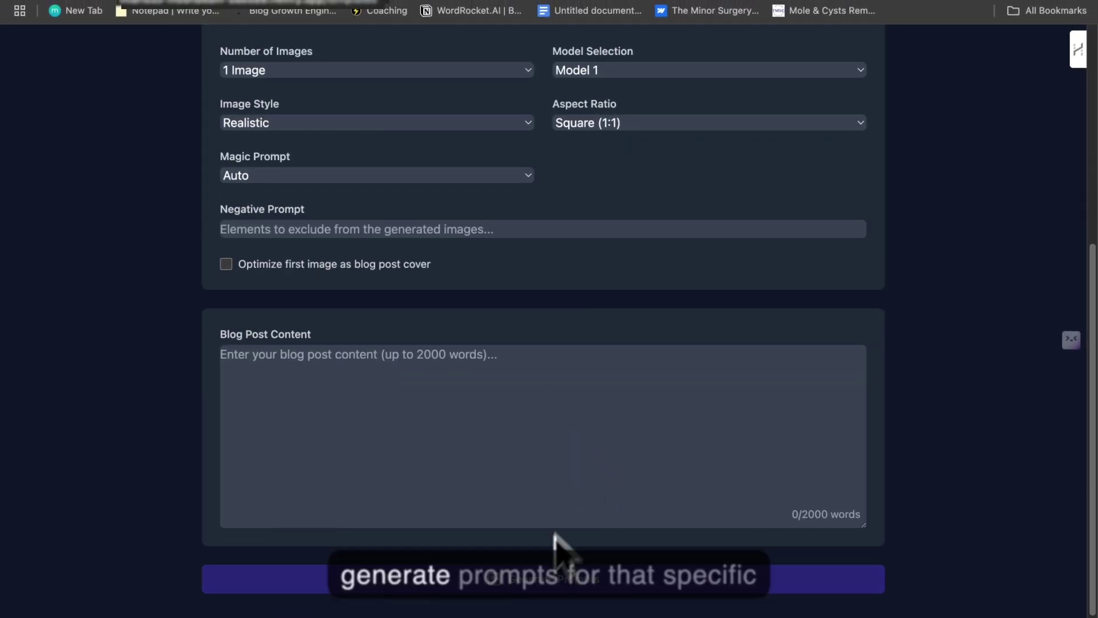
pyautogui.scroll(10, 611, 462)
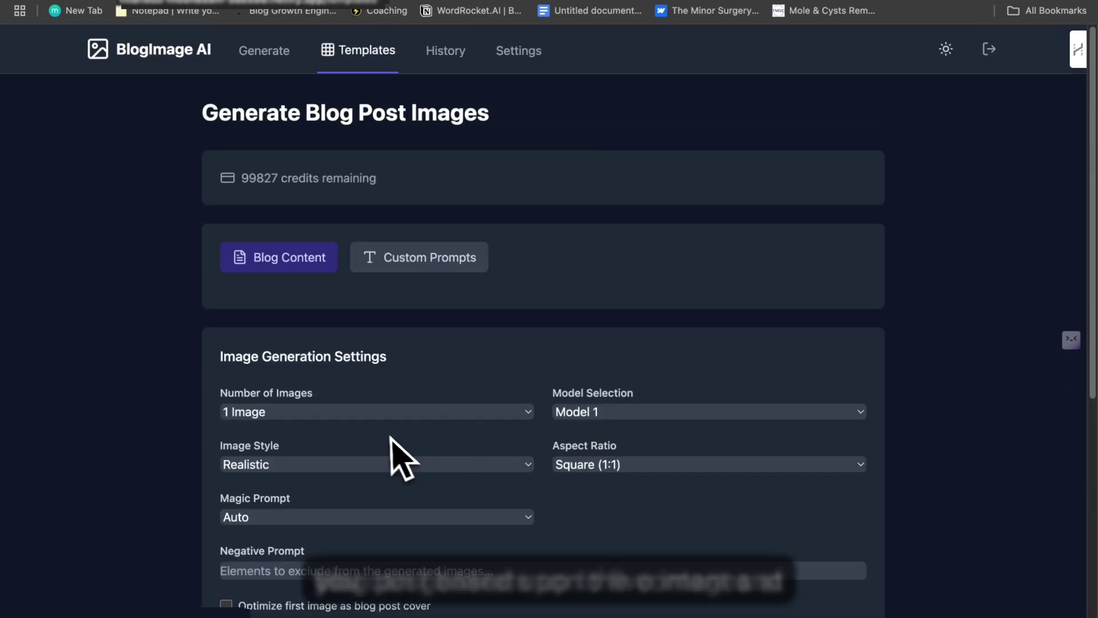
pyautogui.click(380, 413)
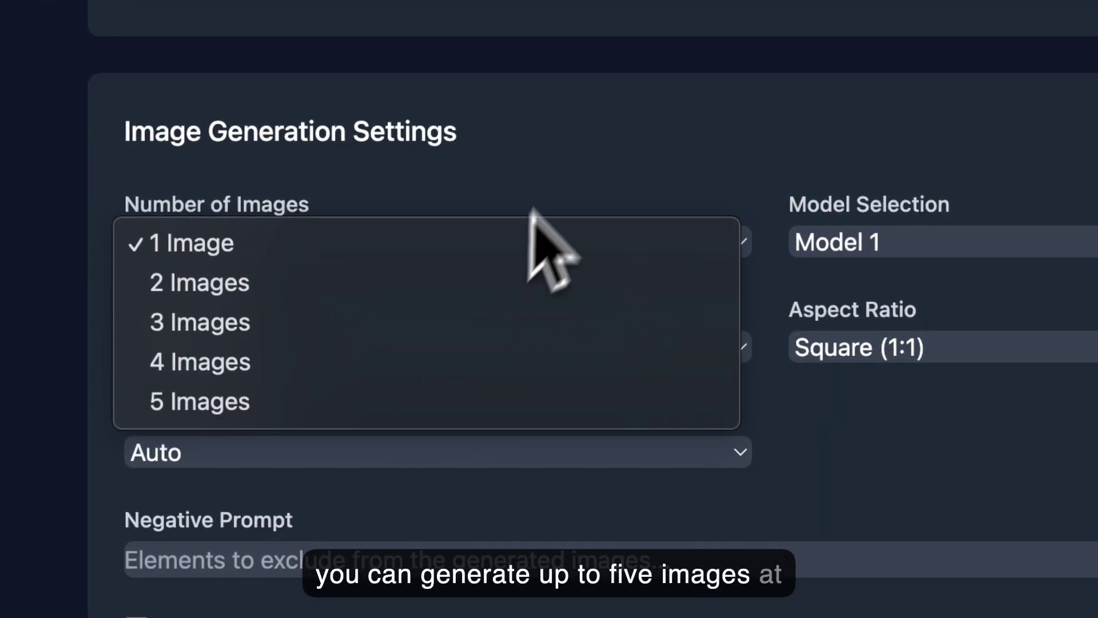
pyautogui.click(627, 220)
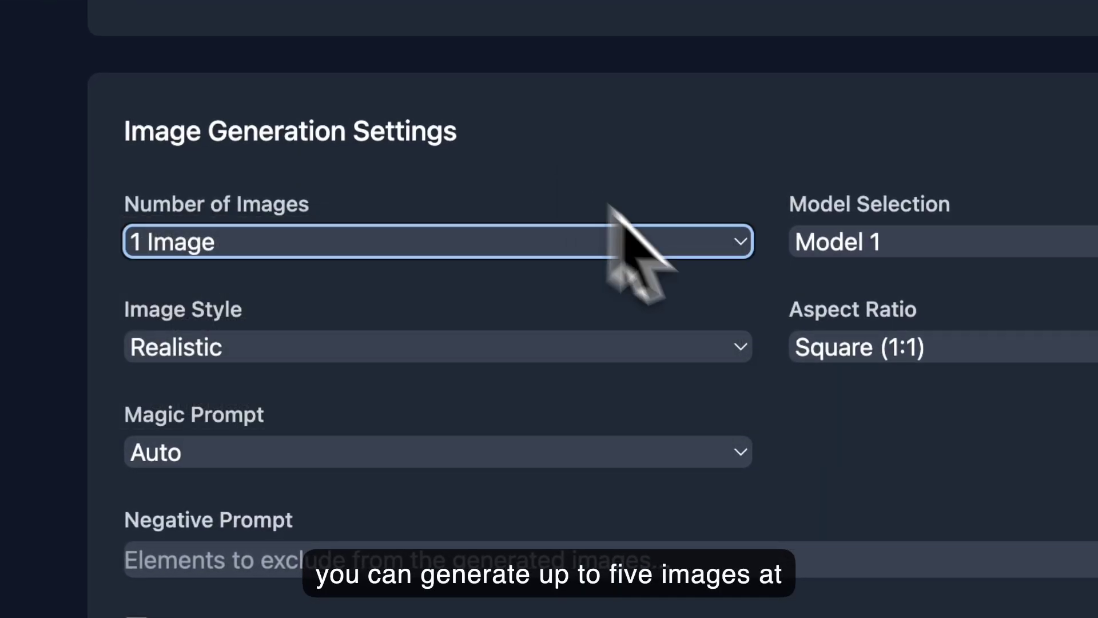
pyautogui.scroll(-3, 808, 417)
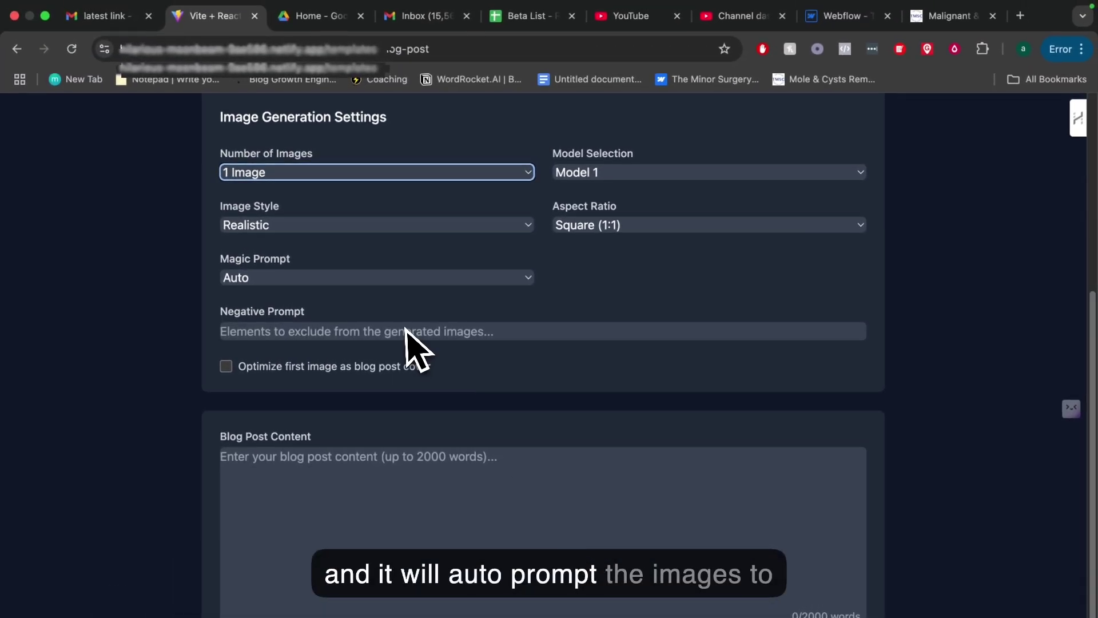
pyautogui.click(598, 225)
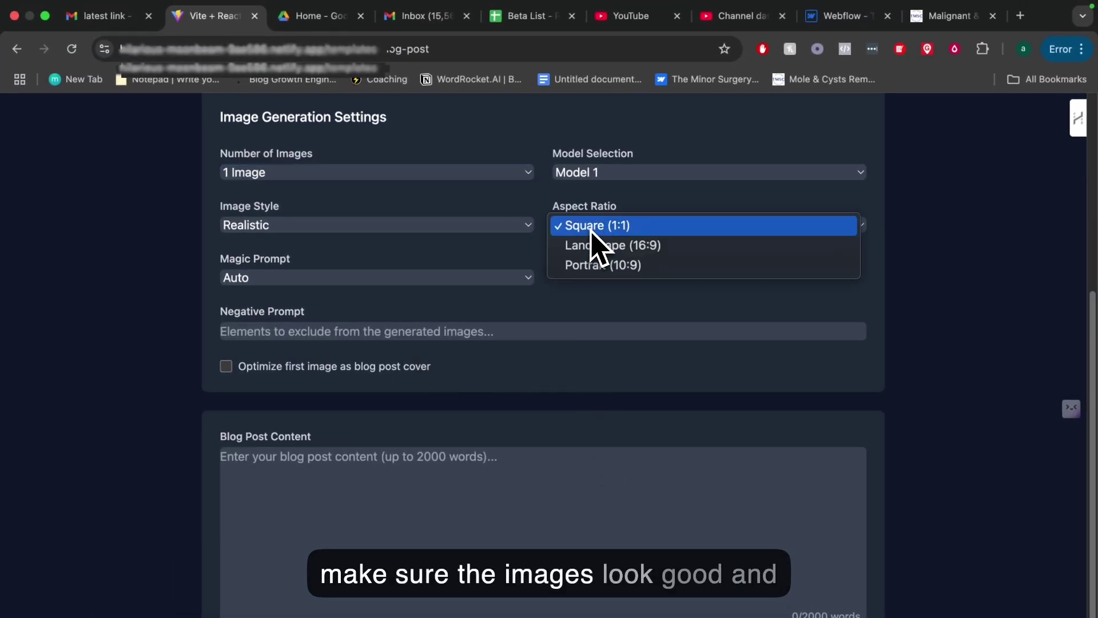
pyautogui.click(596, 228)
pyautogui.scroll(5, 378, 395)
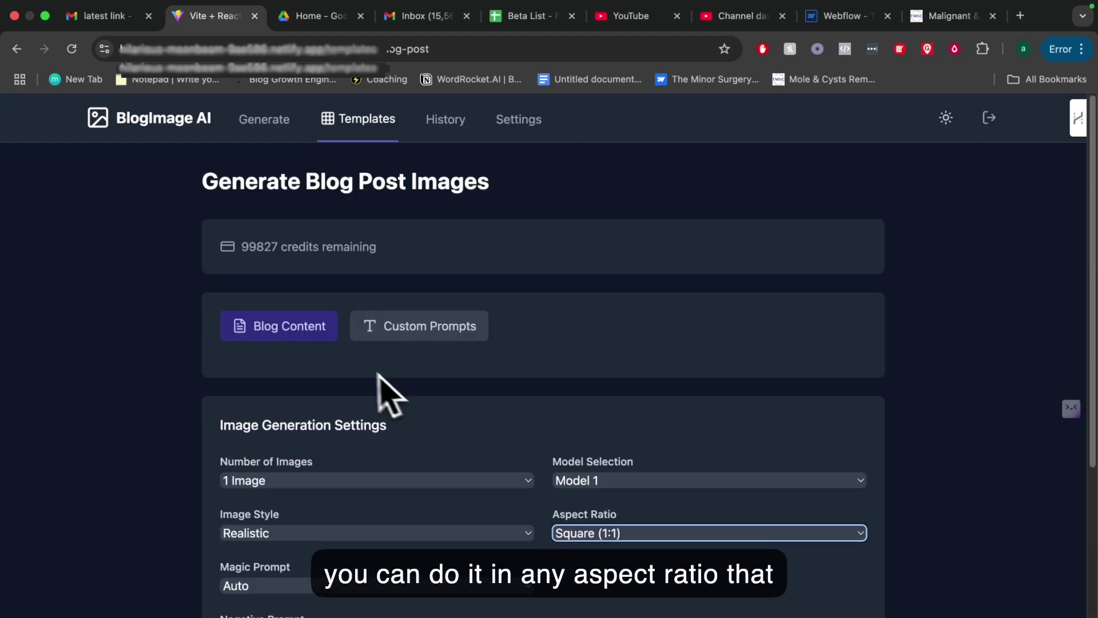
pyautogui.click(16, 48)
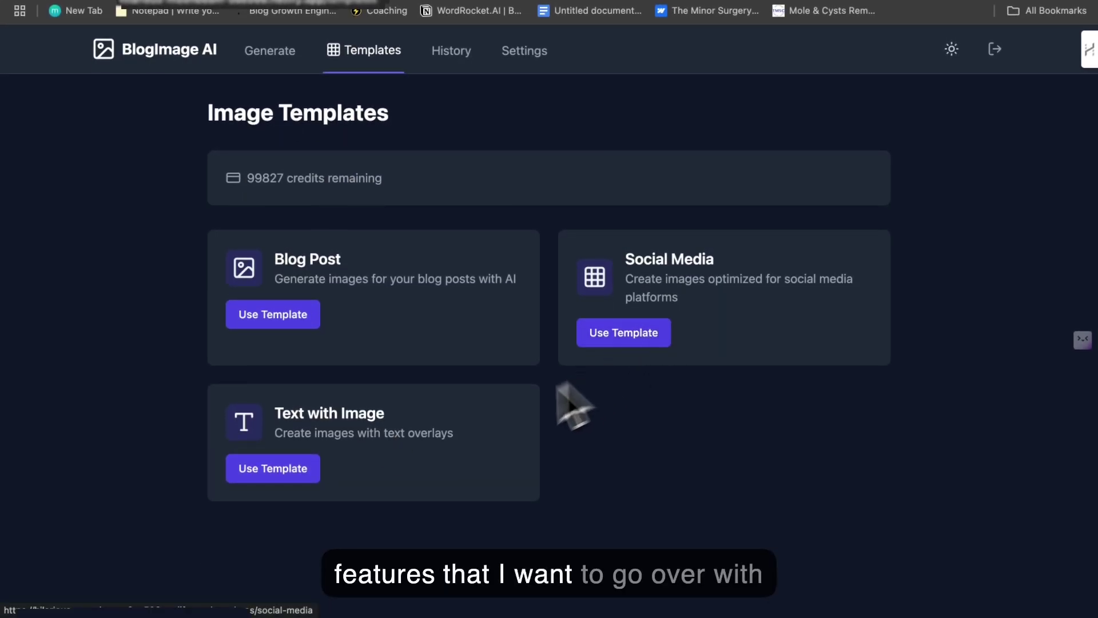
# Open the Text with Image template and paste 'How To Make Money Online in 2025' as the main text
pyautogui.click(273, 468)
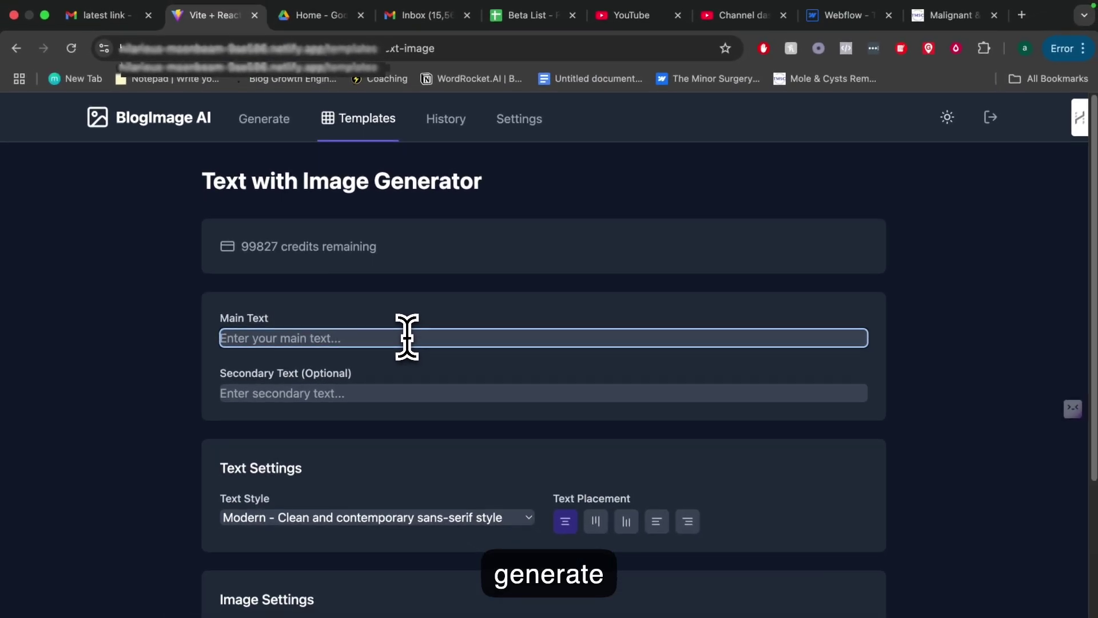
pyautogui.write('How To Make Money Online in 2025')
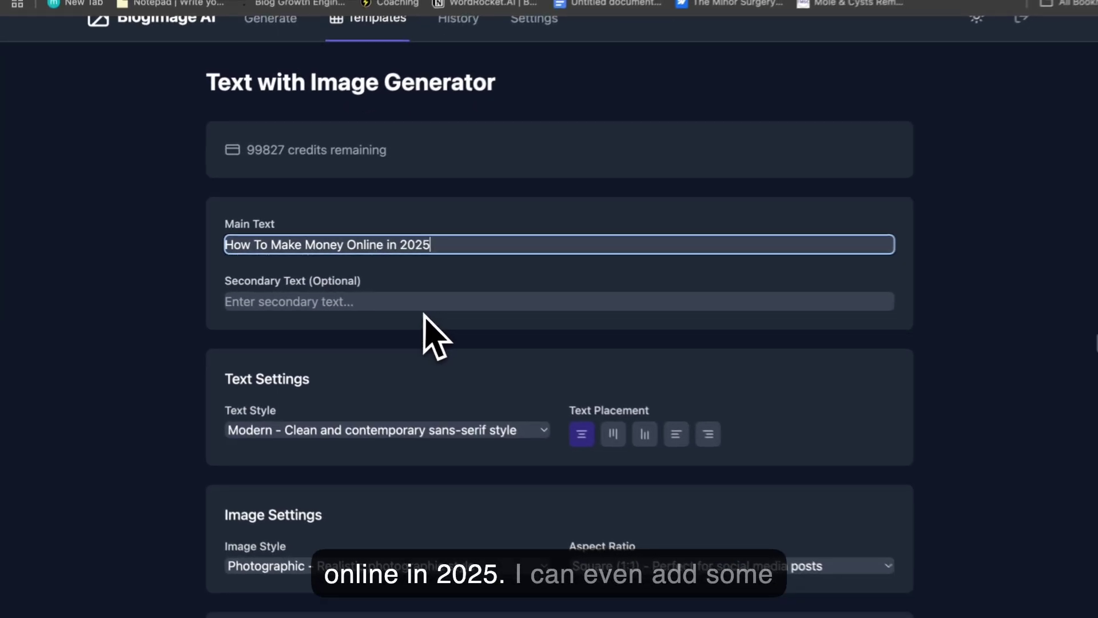
pyautogui.click(662, 389)
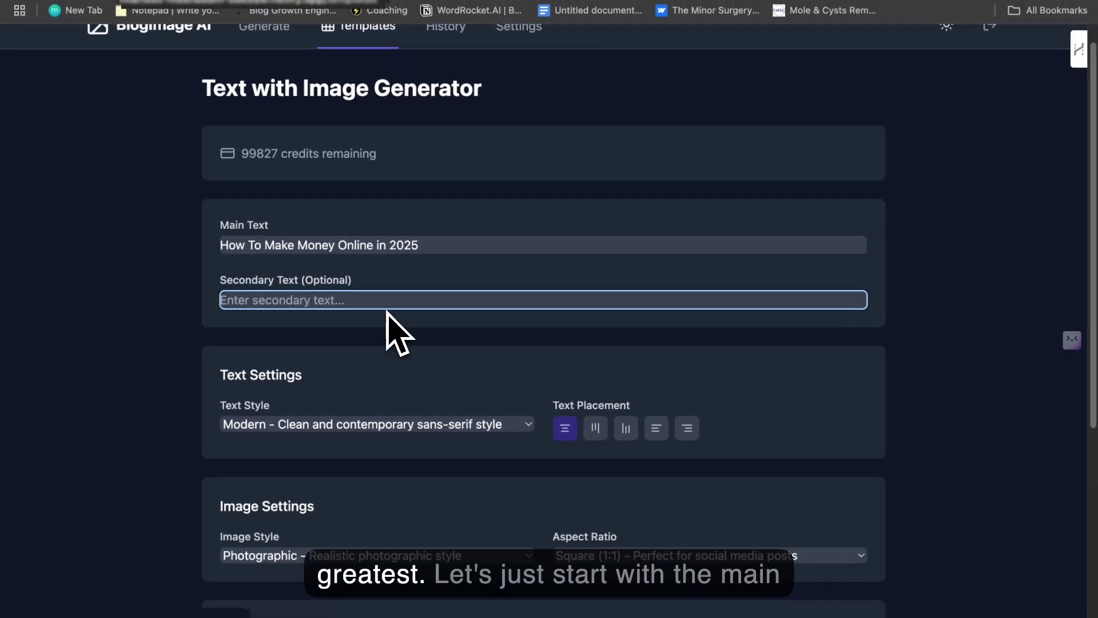
pyautogui.scroll(-1, 385, 326)
pyautogui.click(375, 422)
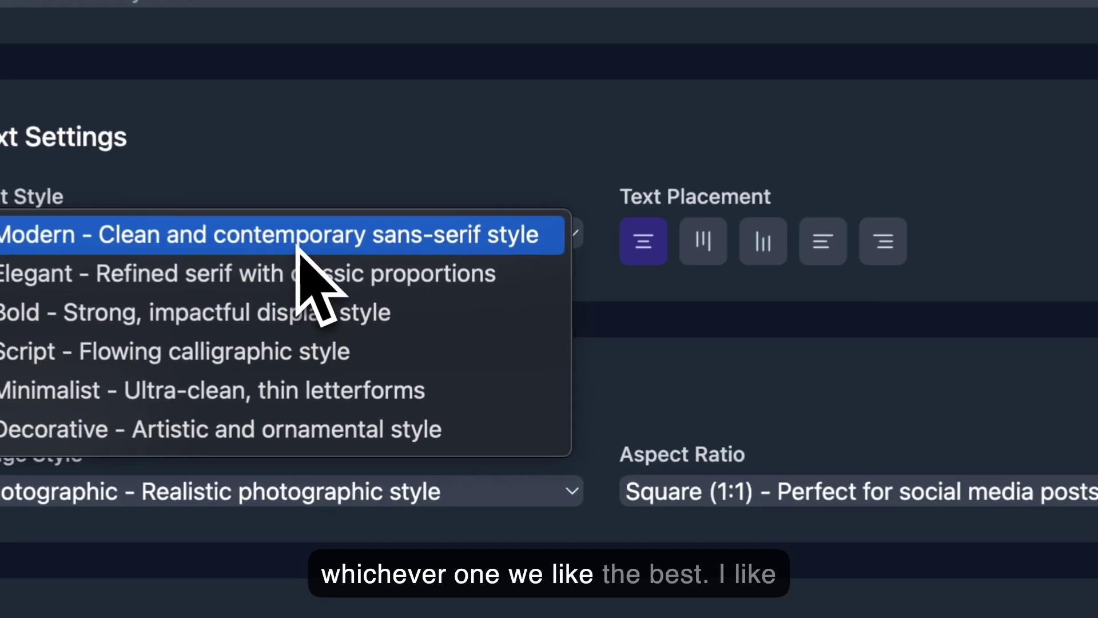
pyautogui.click(369, 322)
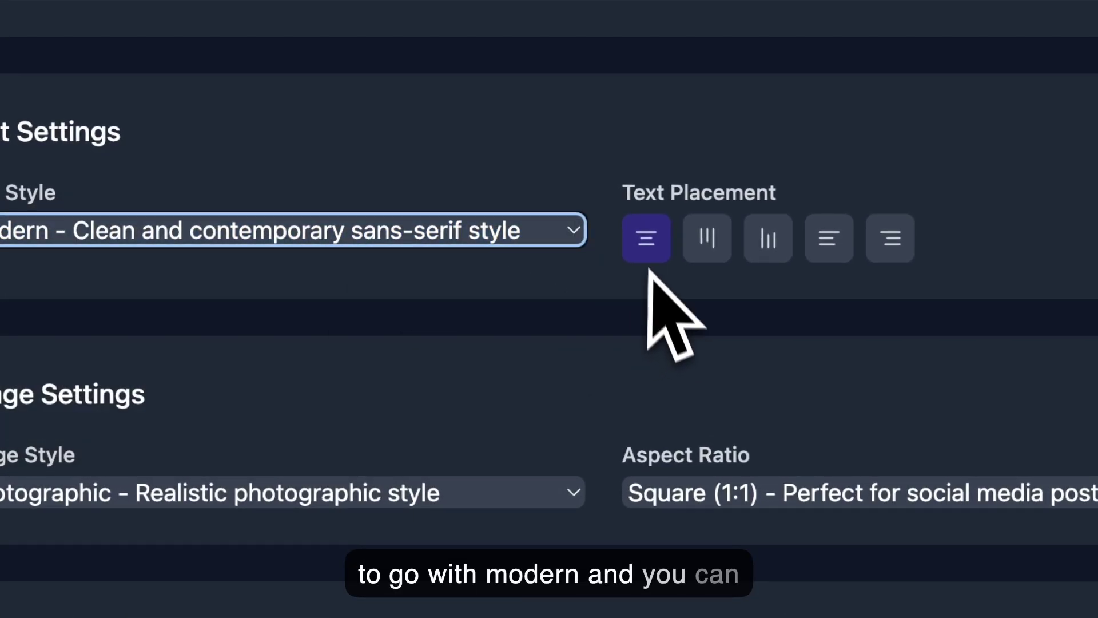
pyautogui.click(708, 252)
pyautogui.click(788, 252)
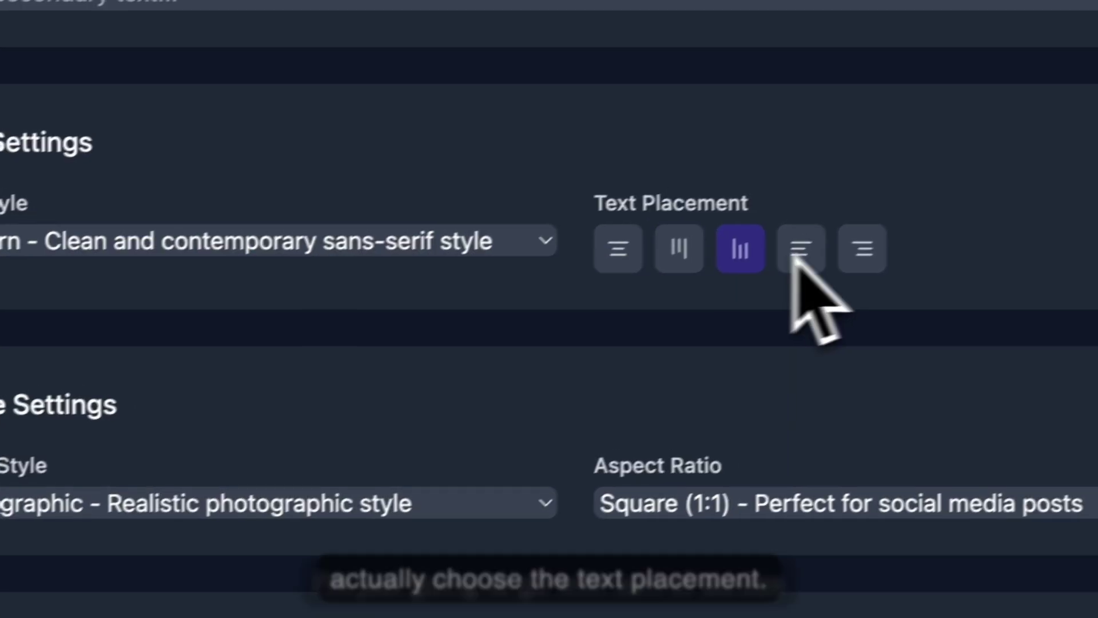
pyautogui.click(655, 240)
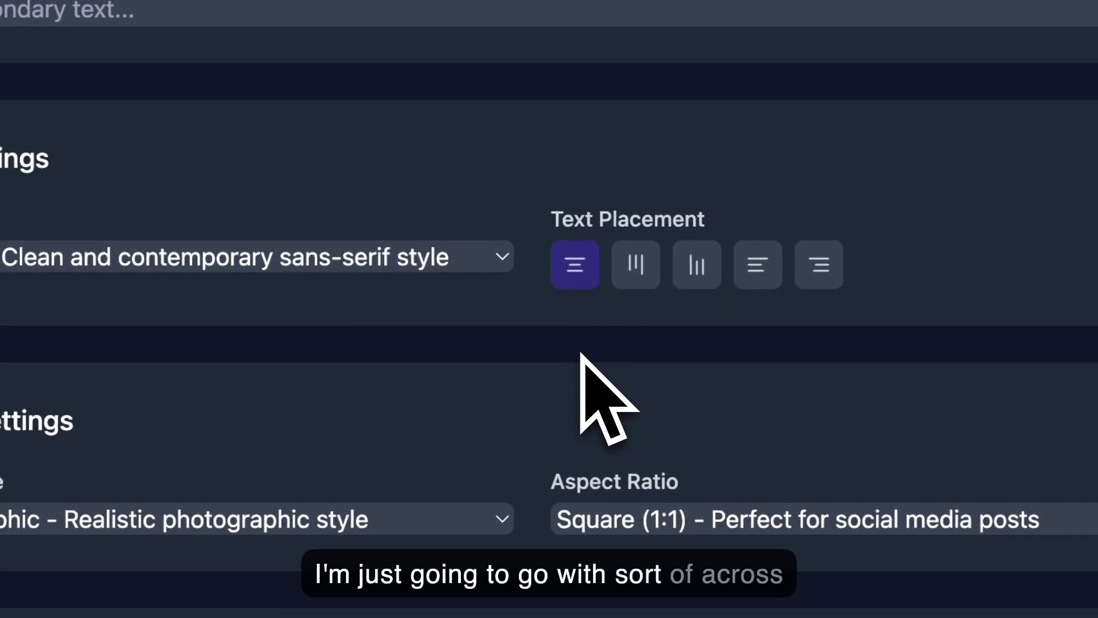
pyautogui.scroll(-5, 580, 357)
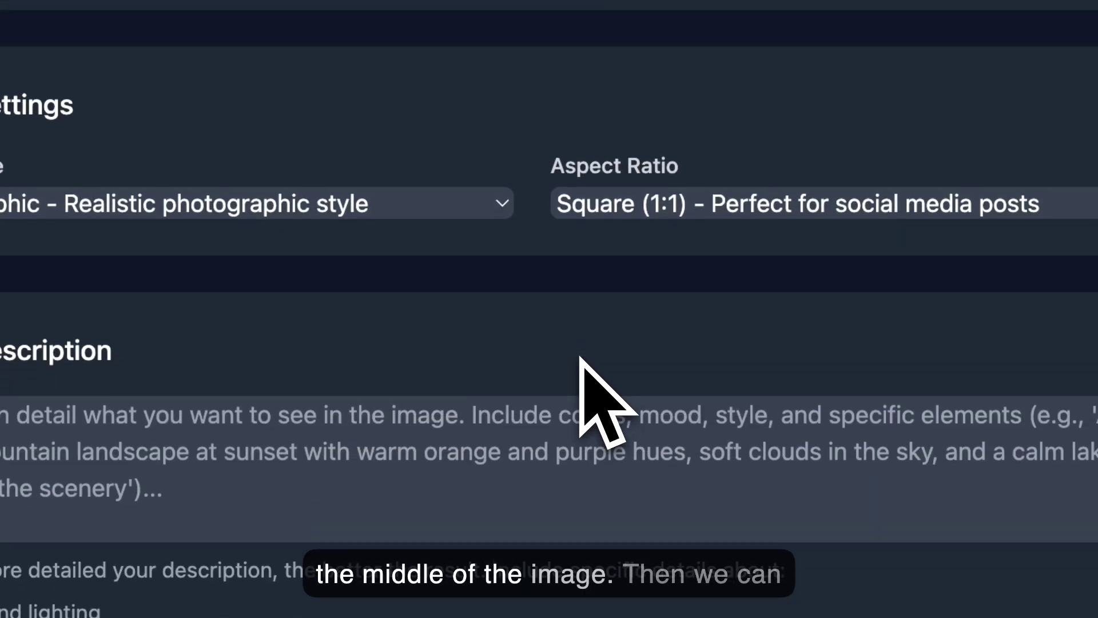
pyautogui.click(309, 205)
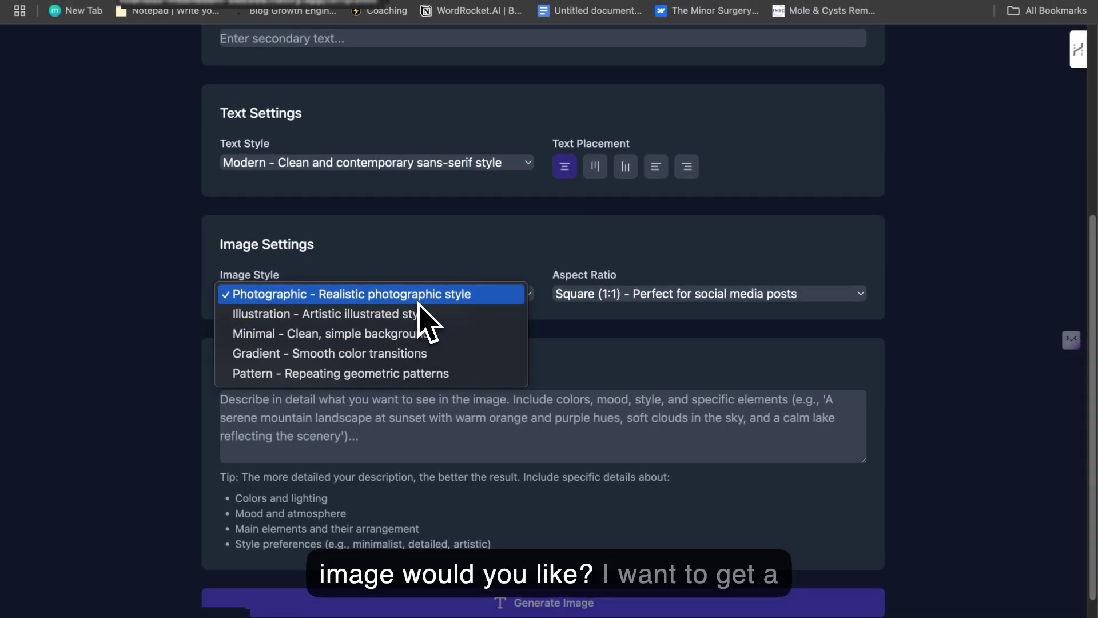
pyautogui.click(418, 295)
pyautogui.click(426, 298)
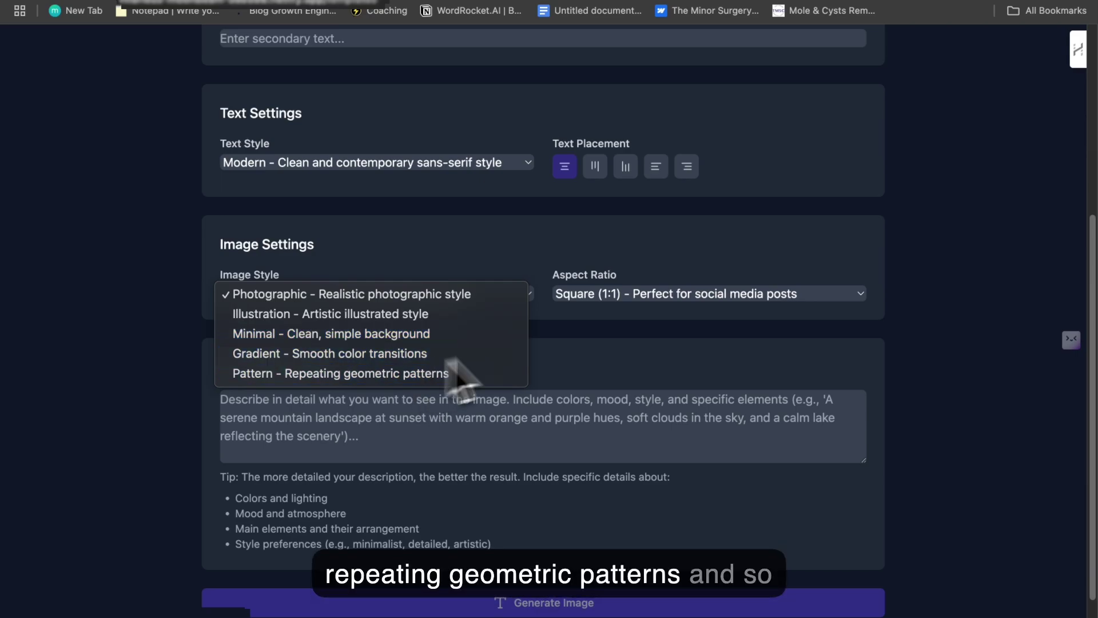
pyautogui.click(699, 295)
pyautogui.click(699, 295)
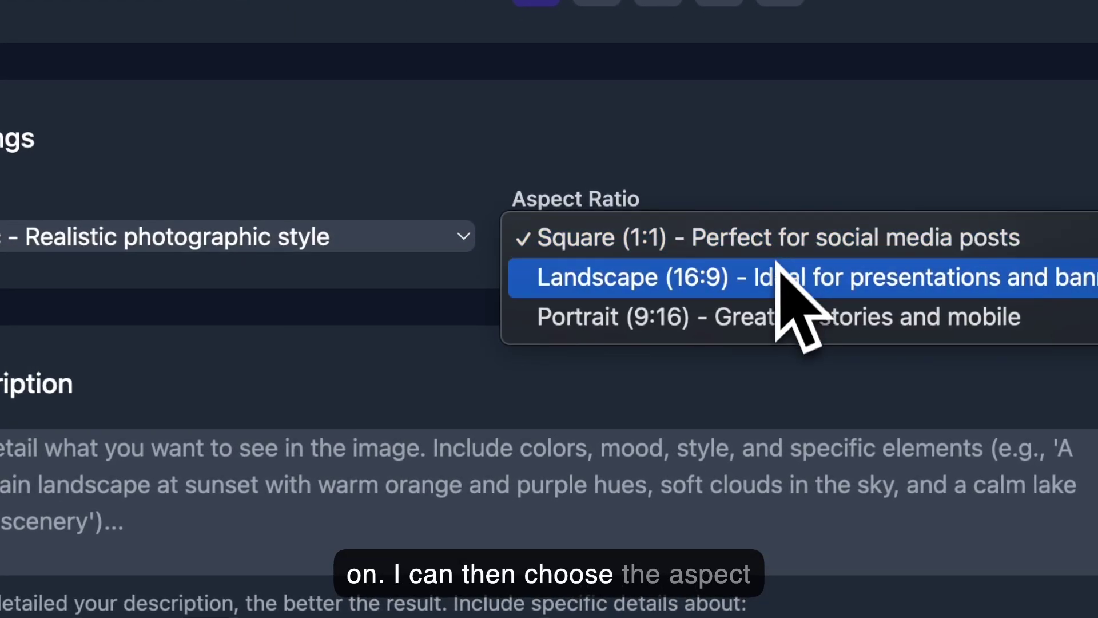
pyautogui.click(779, 237)
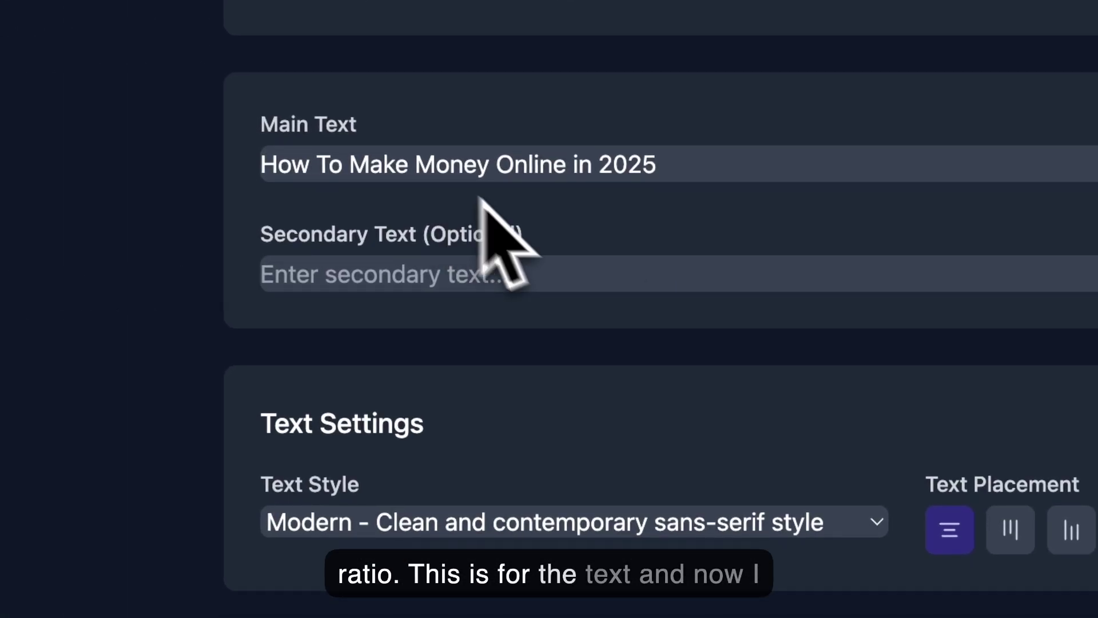
pyautogui.click(571, 411)
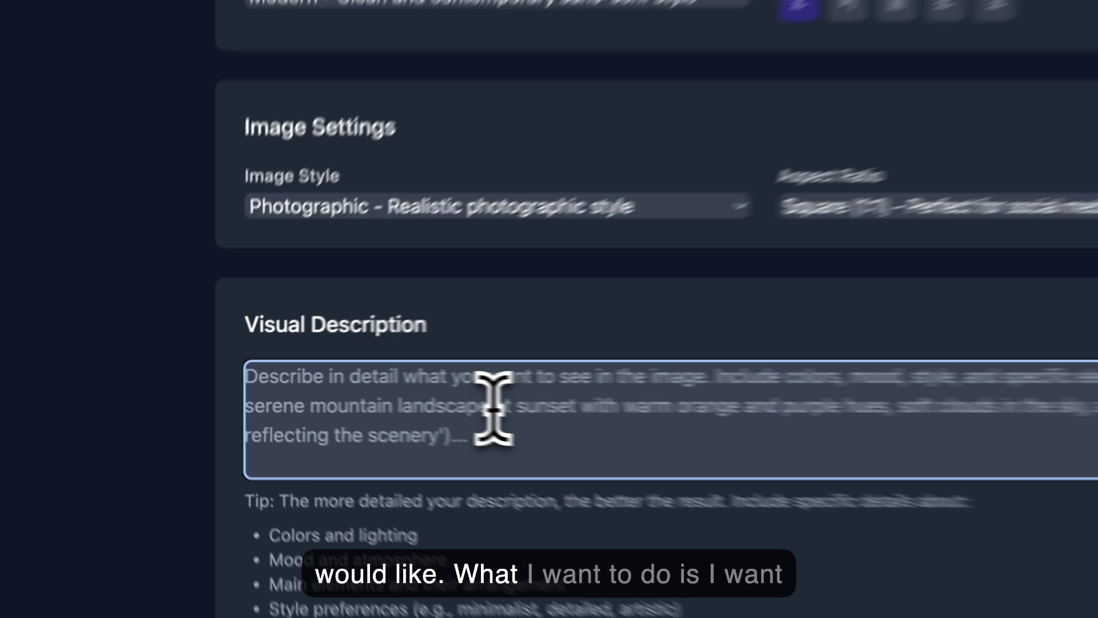
# Describe many kinds of money on a laptop screen with prominent text, and generate the image
pyautogui.write('i want a background image of alot of diuff')
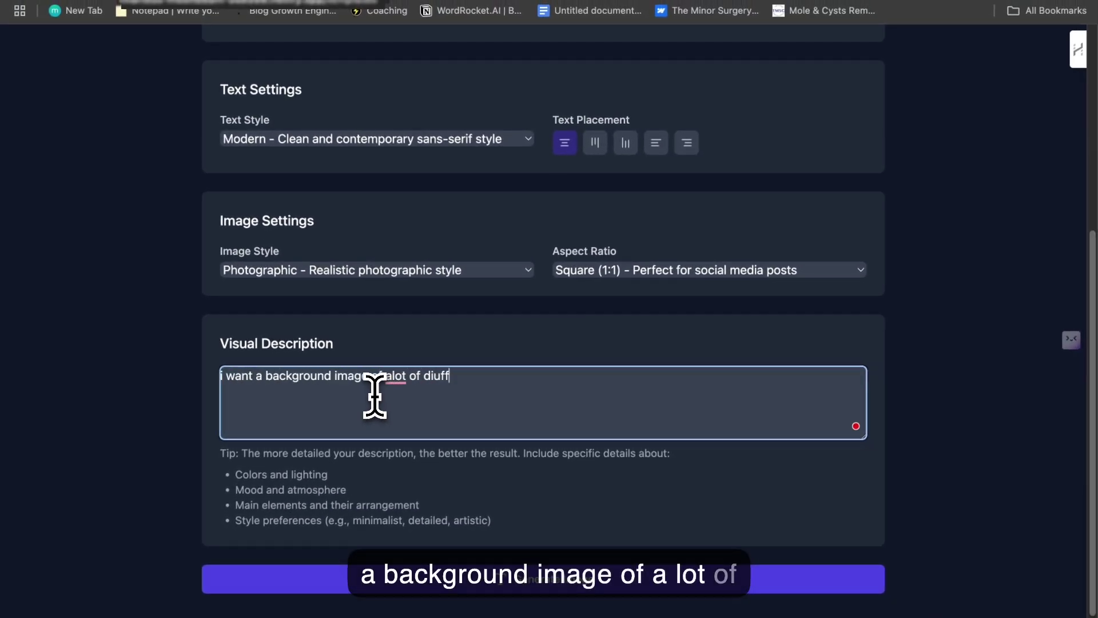
pyautogui.press('BackSpace')
pyautogui.press('BackSpace')
pyautogui.press('BackSpace')
pyautogui.write('fferent types of money on a laptop screen but make the text prominant')
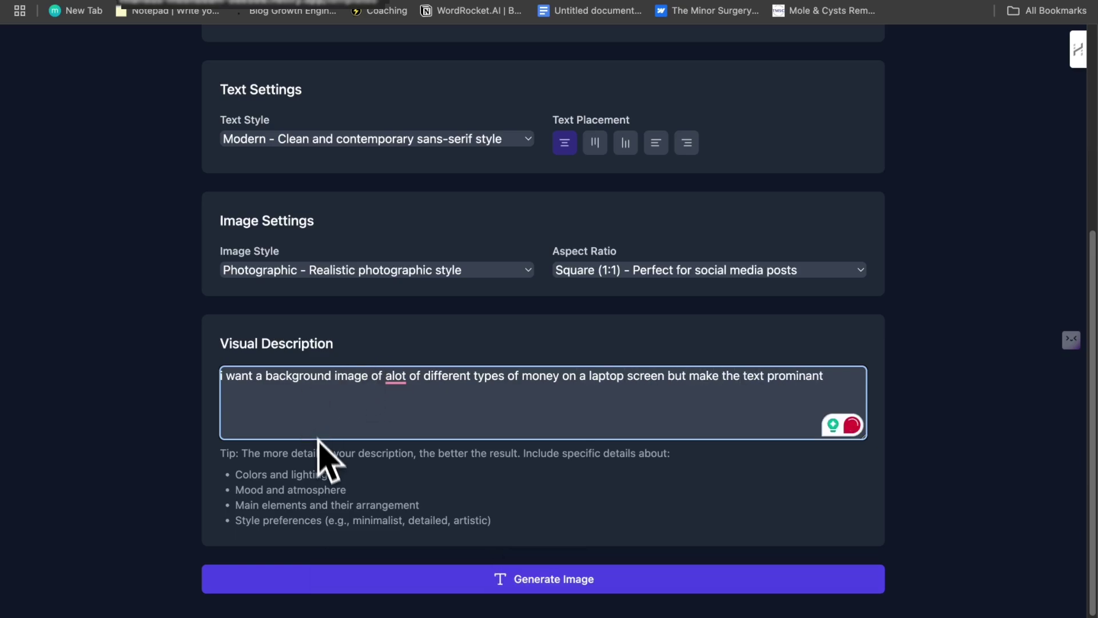
pyautogui.moveTo(492, 519); pyautogui.dragTo(362, 442)
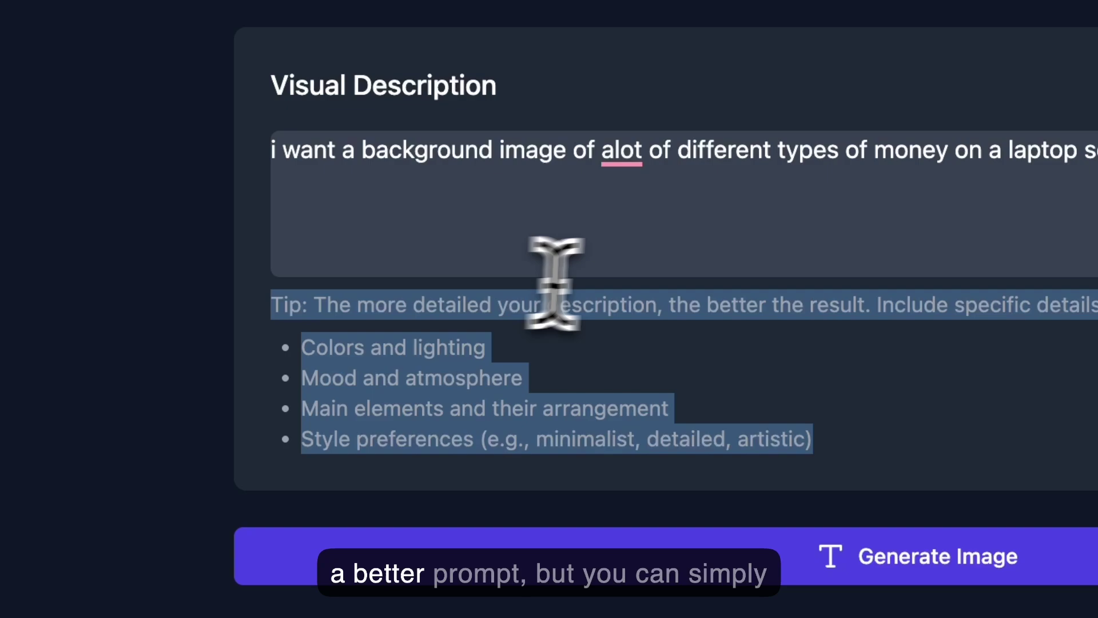
pyautogui.click(581, 166)
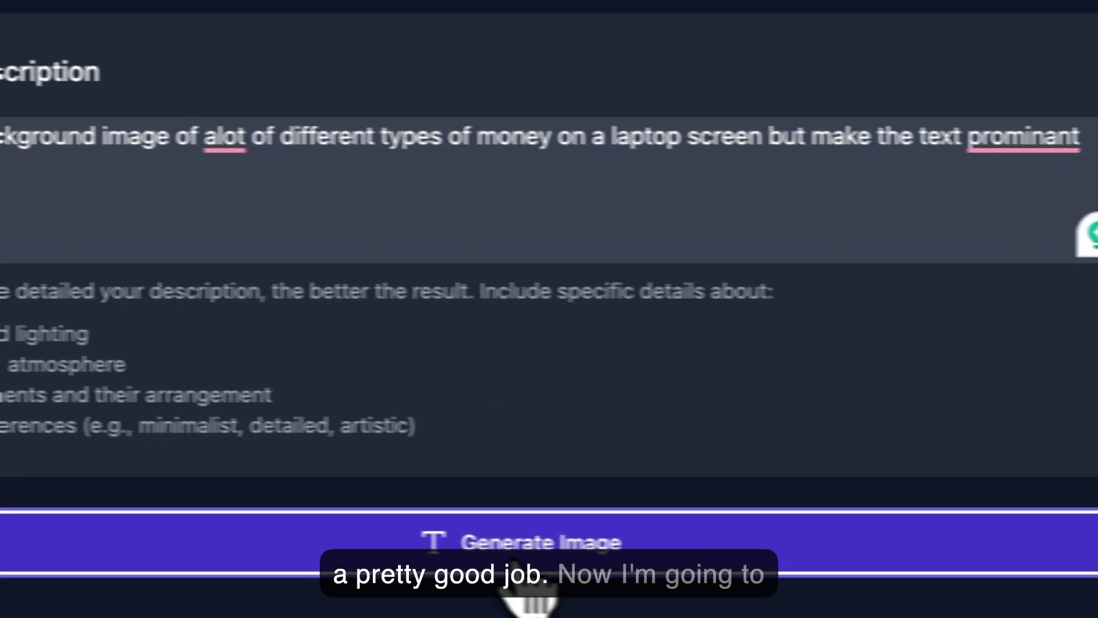
pyautogui.click(925, 563)
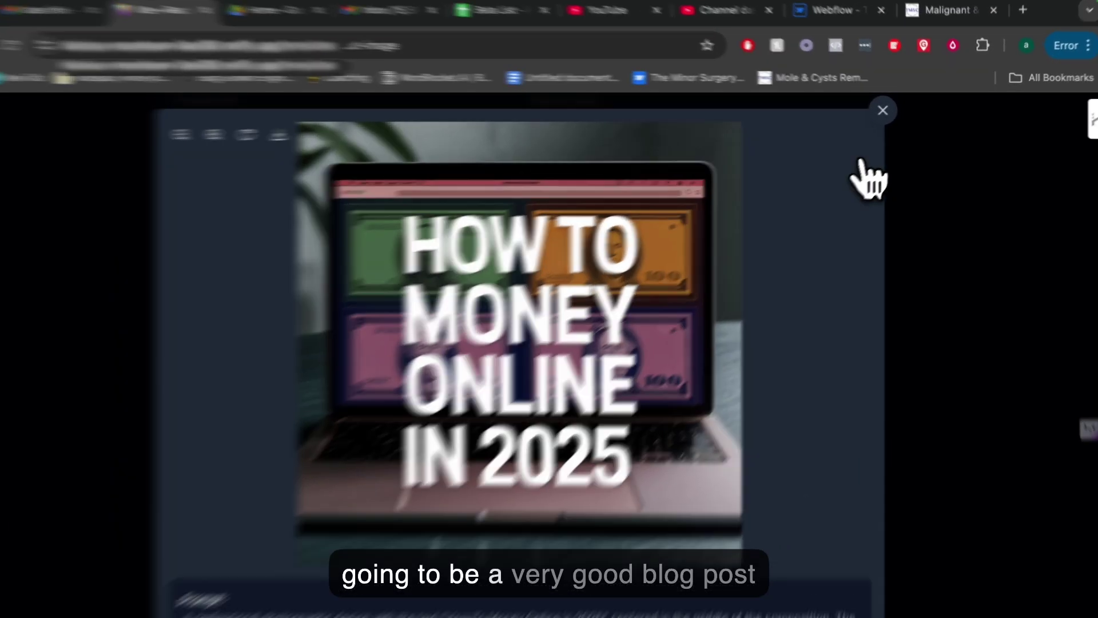
# Close the enlarged 'How To Money Online In 2025' image preview
pyautogui.click(888, 111)
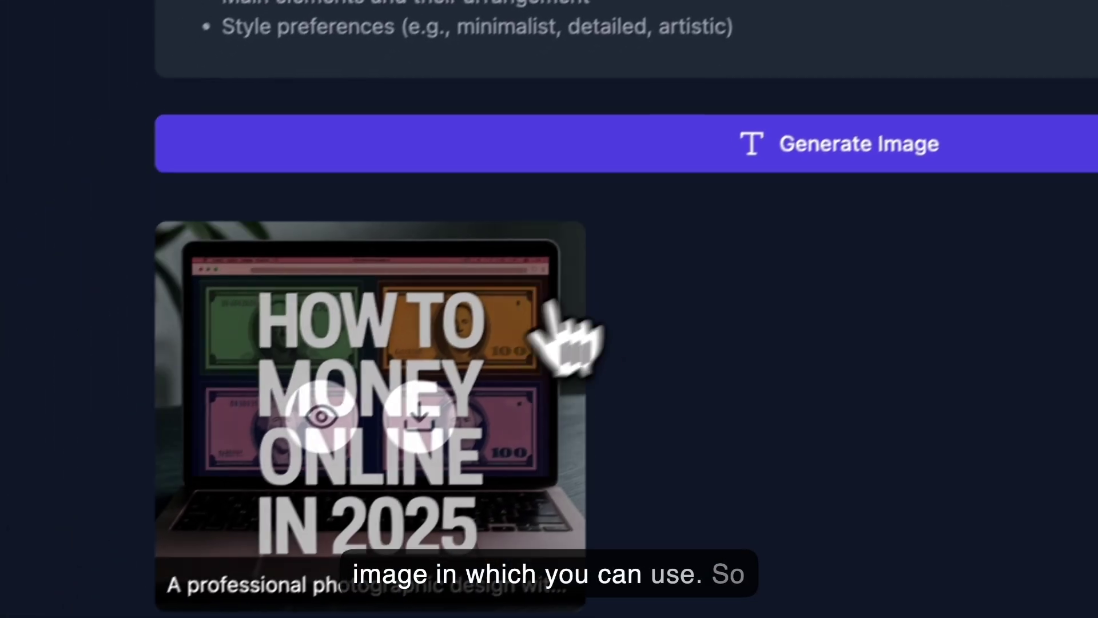
pyautogui.scroll(7, 401, 400)
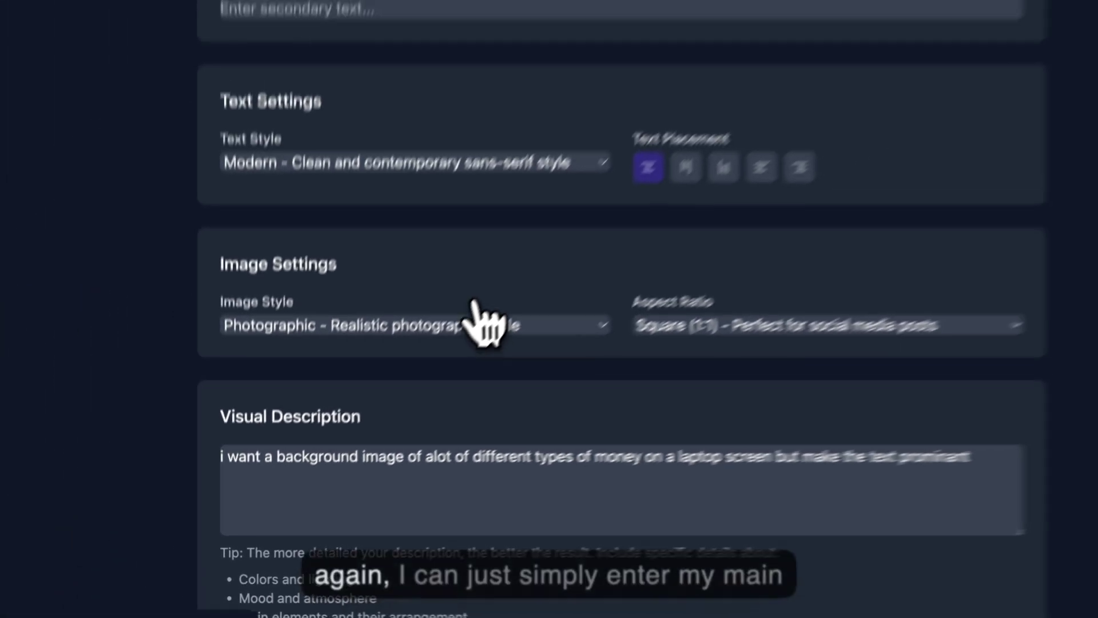
# Replace the main text with 'best running shoes for men'
pyautogui.scroll(3, 487, 321)
pyautogui.tripleClick(306, 270)
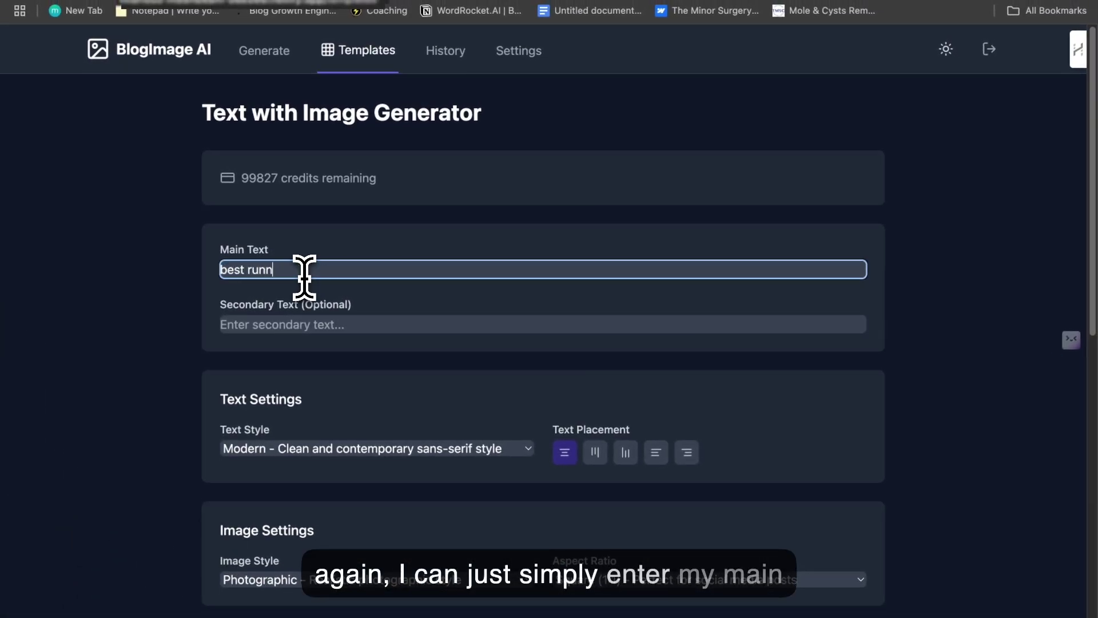
pyautogui.scroll(-3, 356, 335)
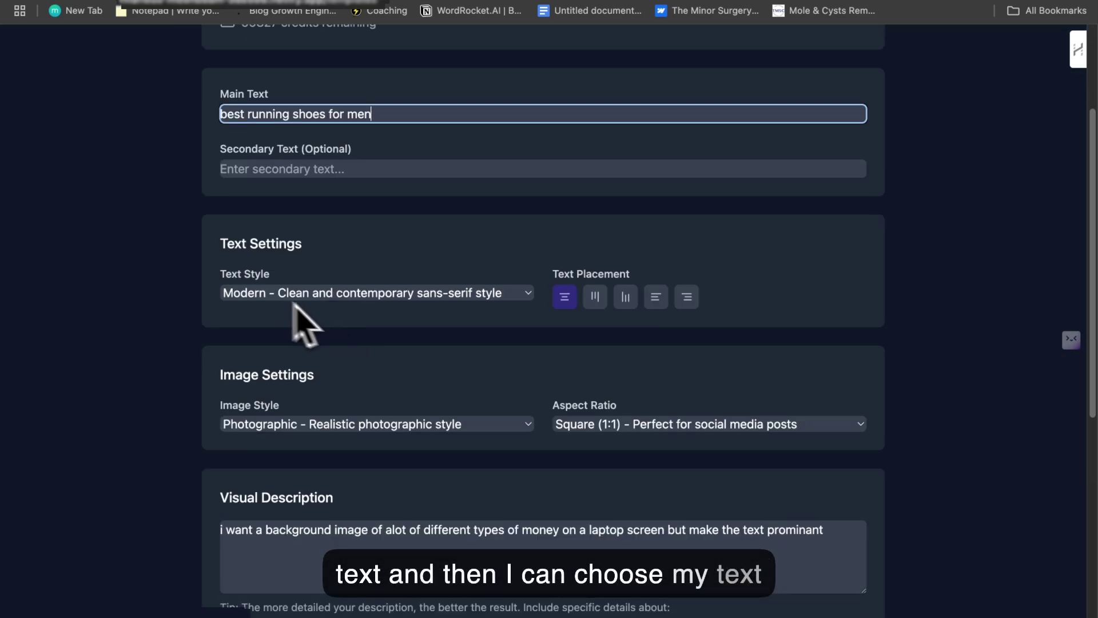
pyautogui.scroll(-2, 309, 326)
# Change the visual description to 'a team running a marathon in nyc' and generate the image
pyautogui.click(341, 444)
pyautogui.hotkey('ctrl', 'a')
pyautogui.press('BackSpace')
pyautogui.write('a')
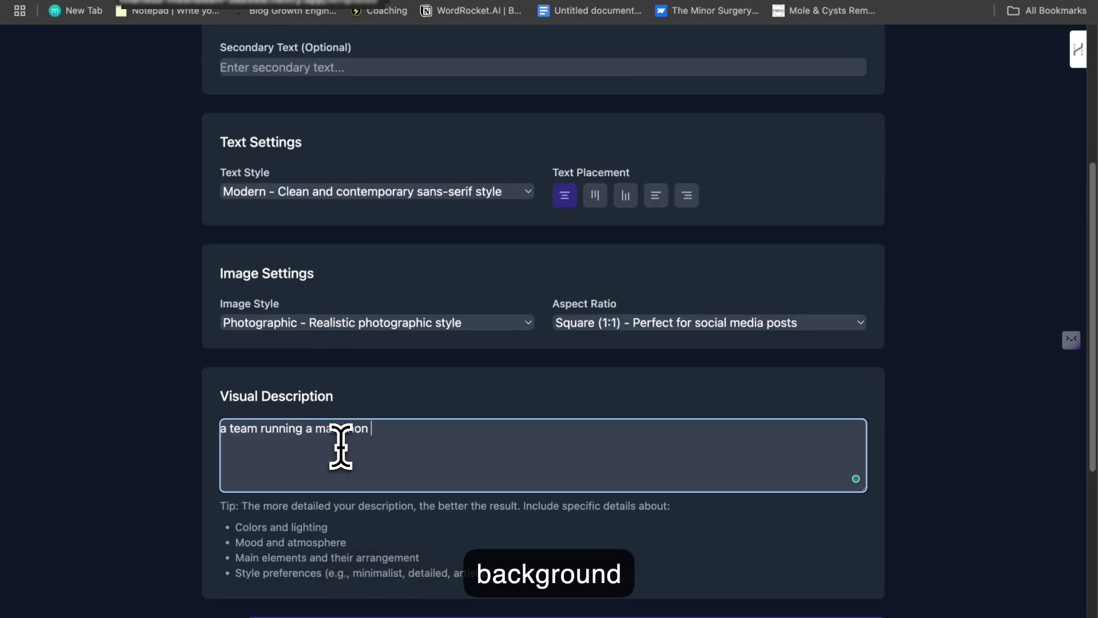
pyautogui.scroll(-3, 412, 458)
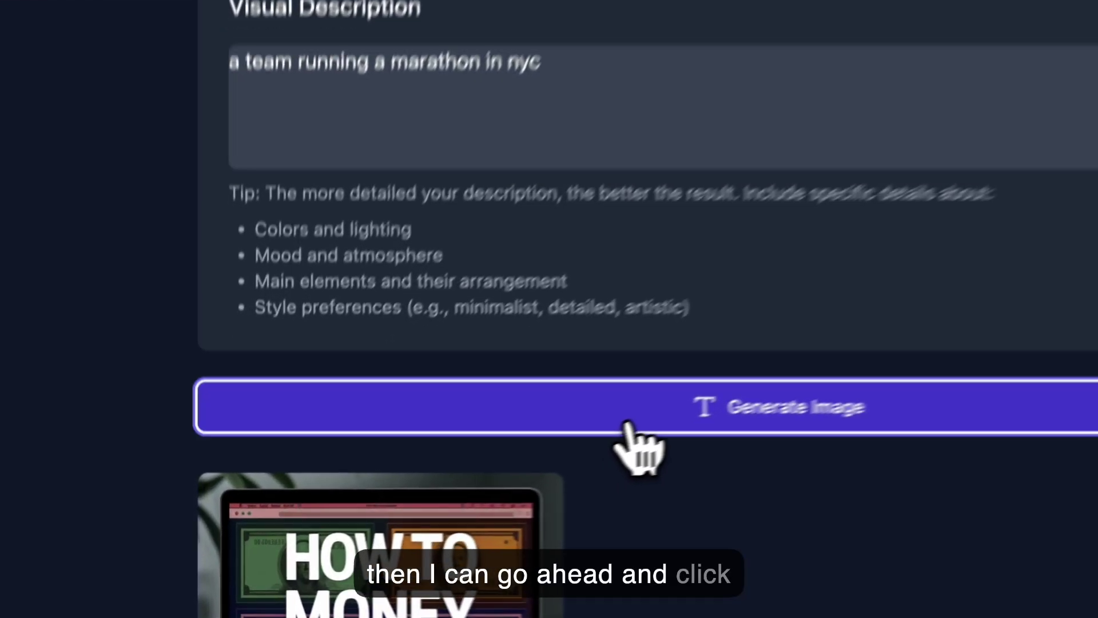
pyautogui.click(453, 488)
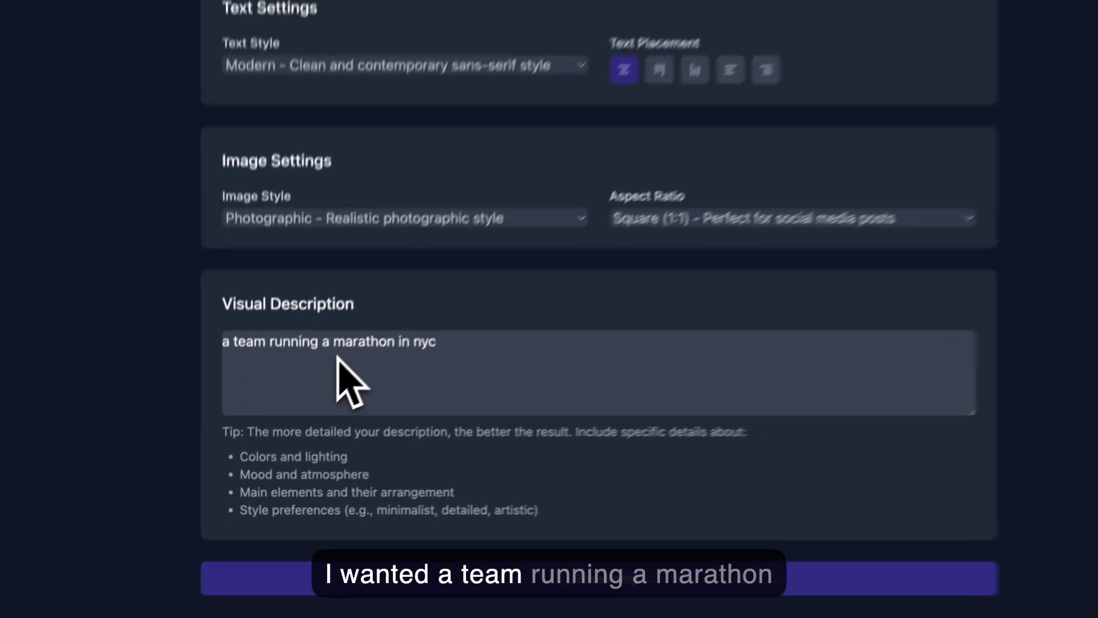
pyautogui.scroll(5, 366, 372)
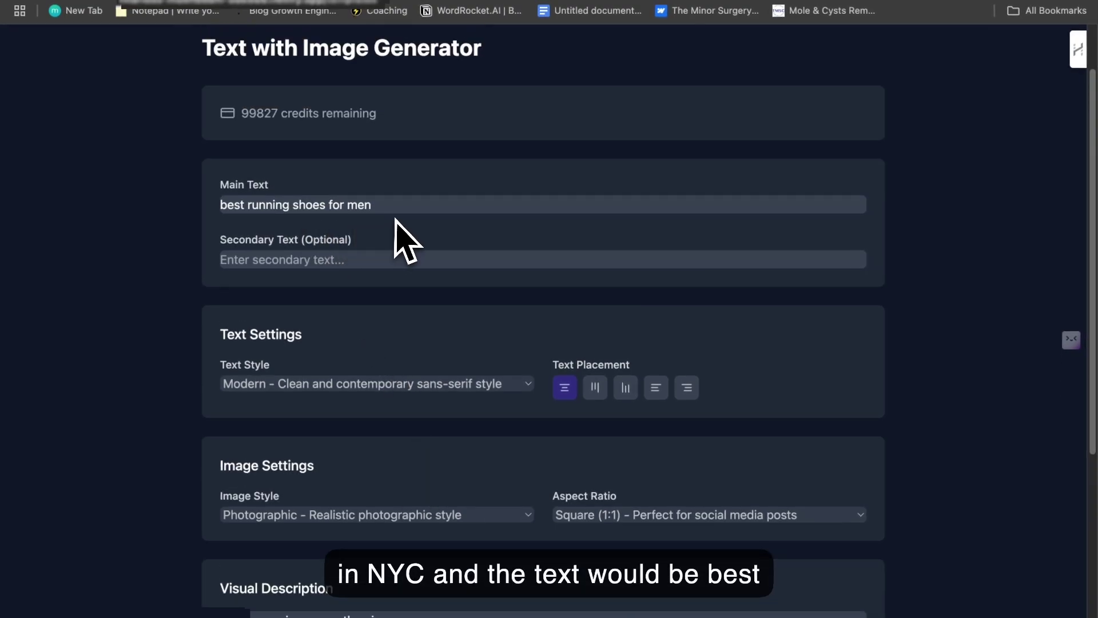
pyautogui.scroll(-3, 395, 219)
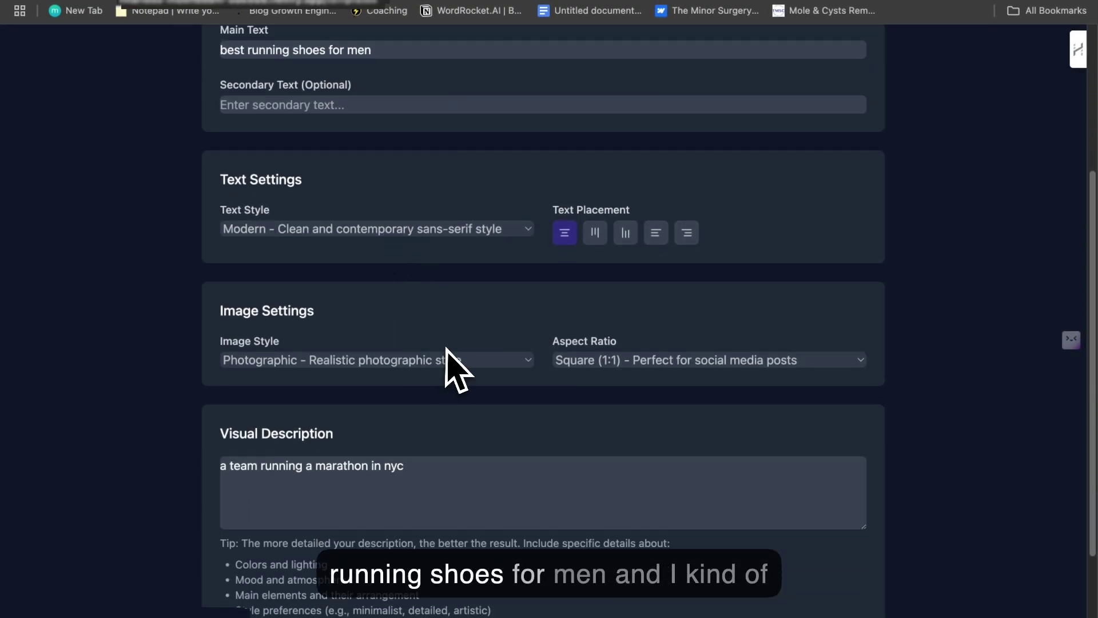
pyautogui.scroll(-2, 580, 377)
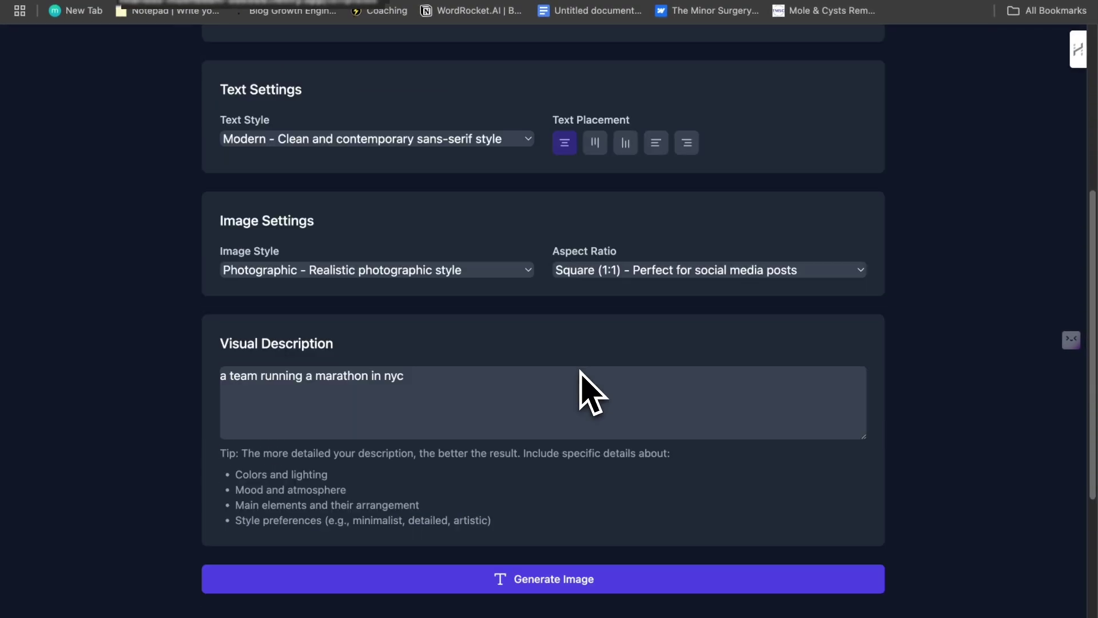
pyautogui.scroll(-4, 583, 387)
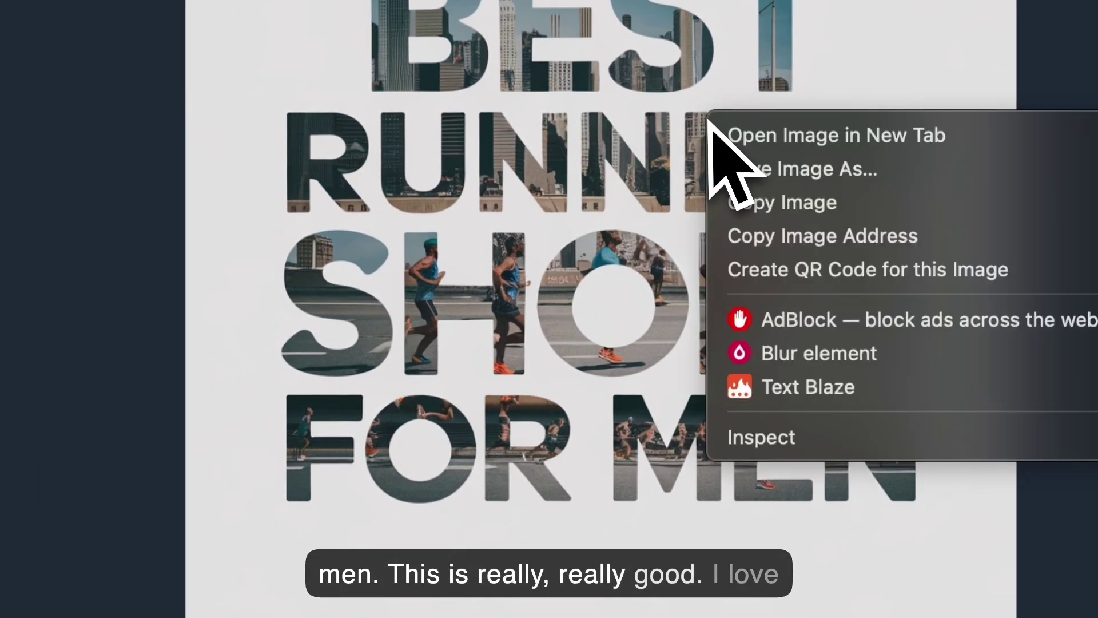
# Save the Best Running Shoes for Men image to the Downloads folder
pyautogui.click(773, 179)
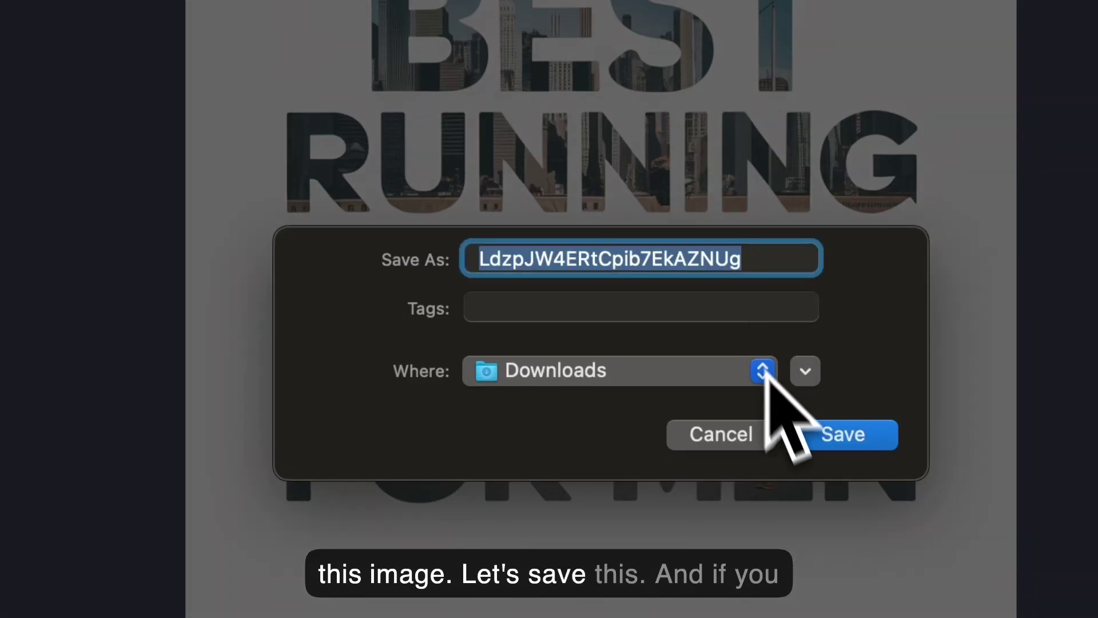
pyautogui.click(812, 432)
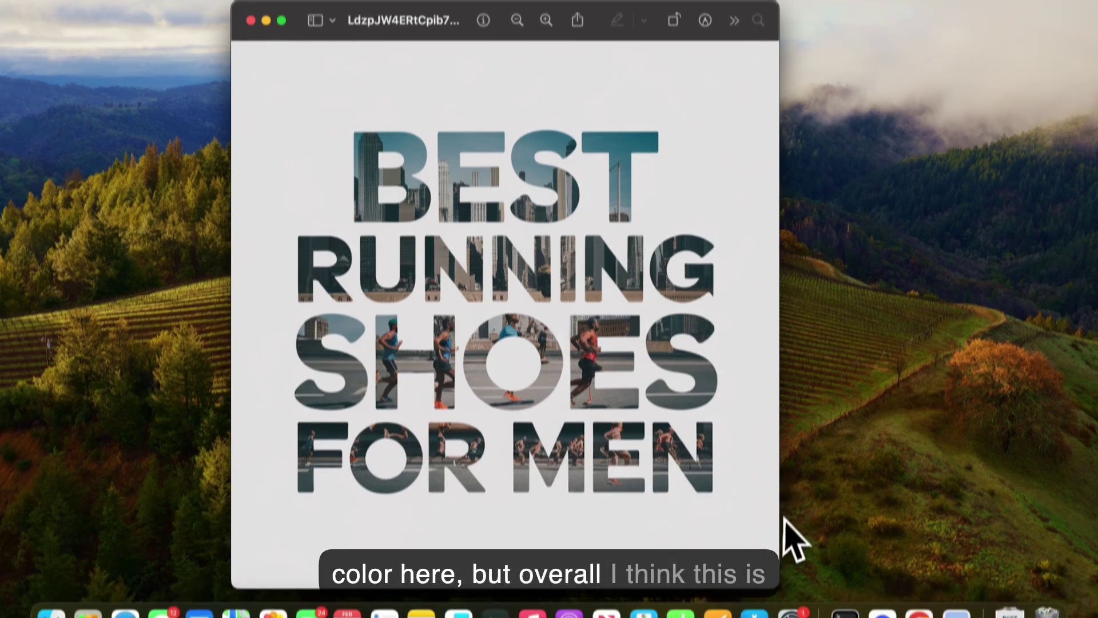
# Resize the Preview window showing the saved image to be smaller
pyautogui.moveTo(779, 585); pyautogui.dragTo(730, 474)
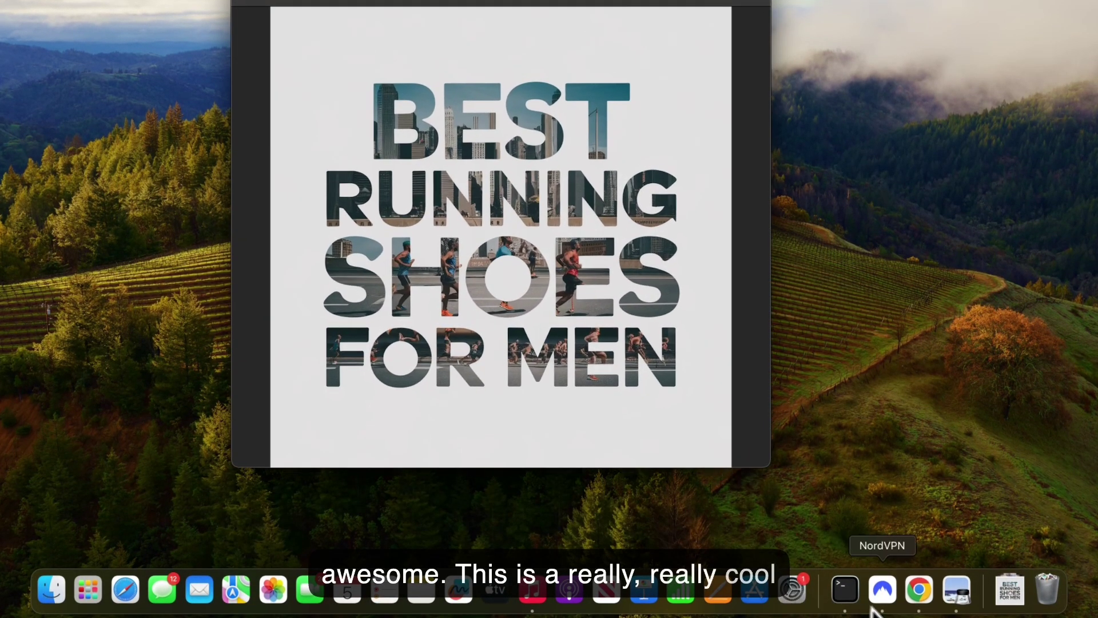
# Return to the templates list and open the Social Media image generator
pyautogui.click(919, 589)
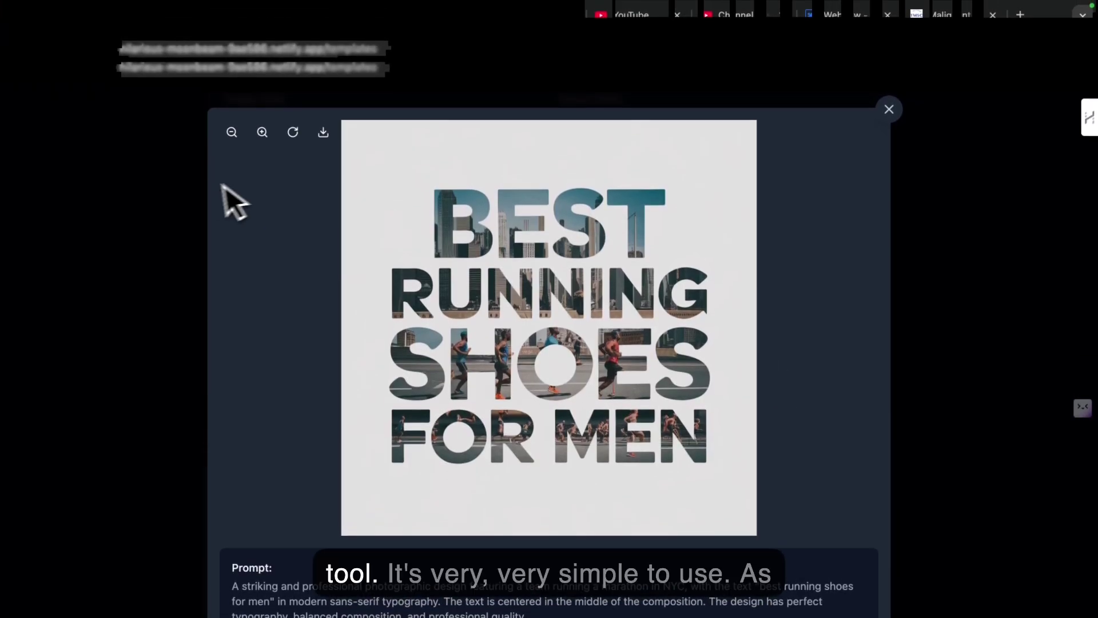
pyautogui.press('Escape')
pyautogui.scroll(8, 385, 332)
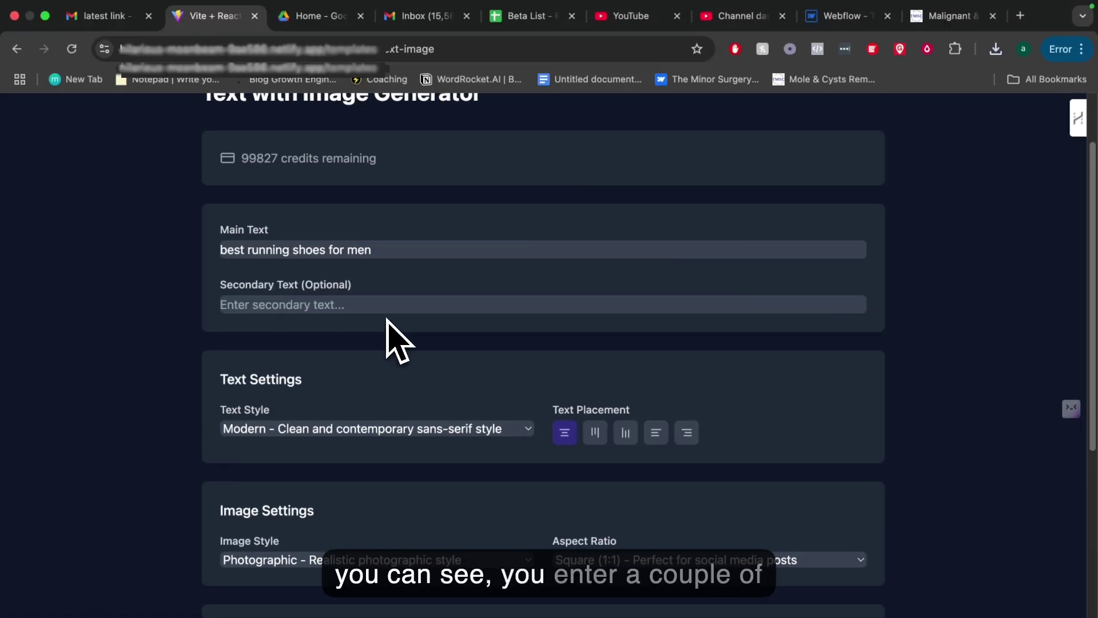
pyautogui.scroll(2, 387, 324)
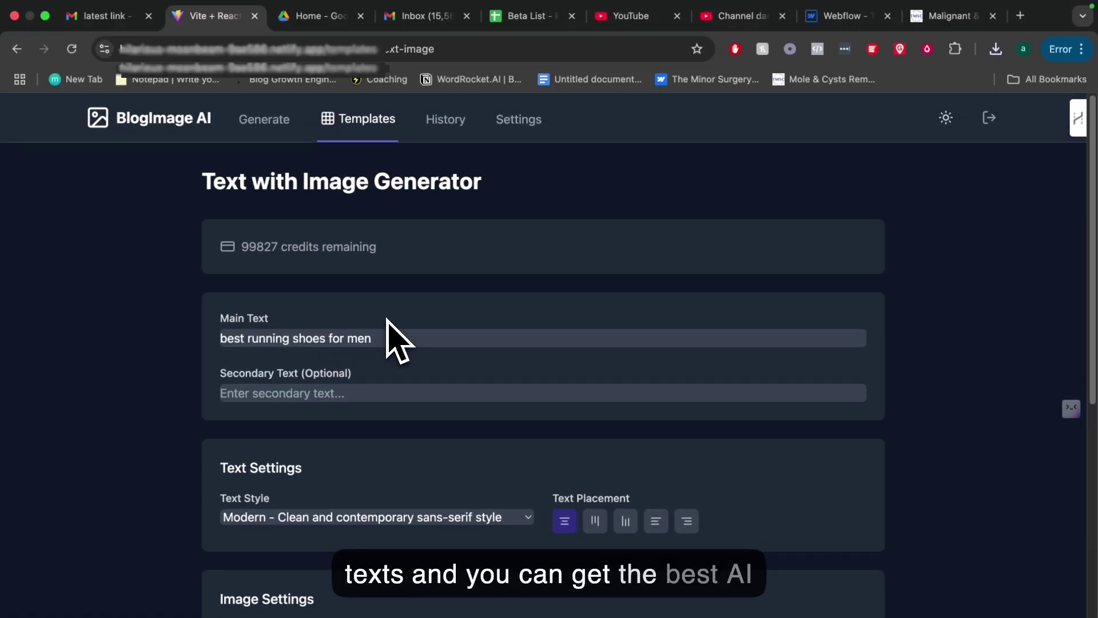
pyautogui.press('super+bracketleft')
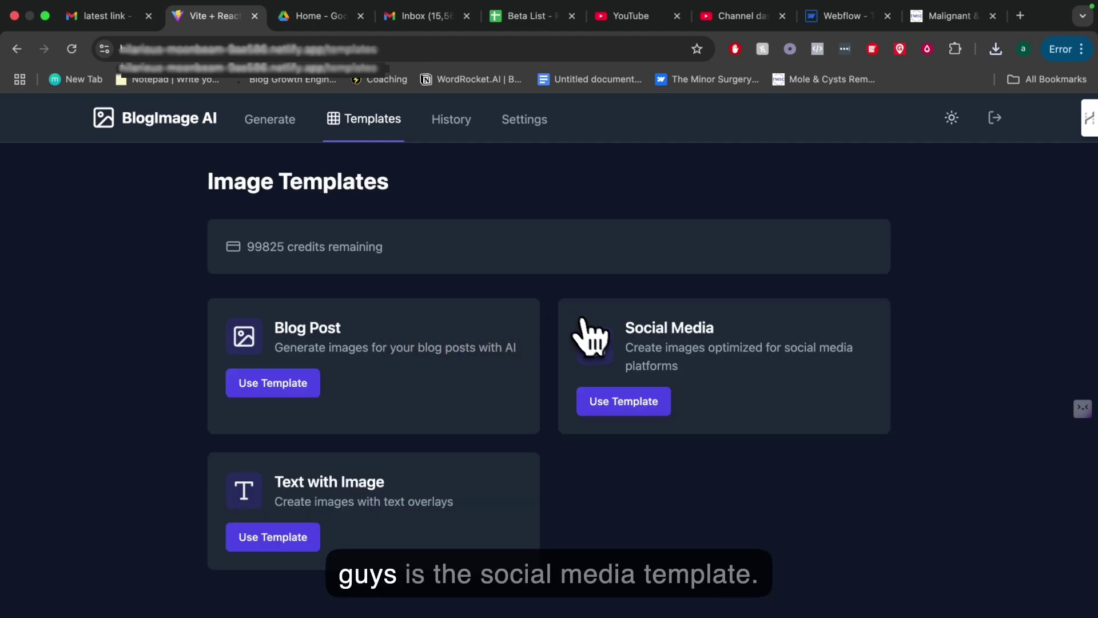
pyautogui.click(654, 399)
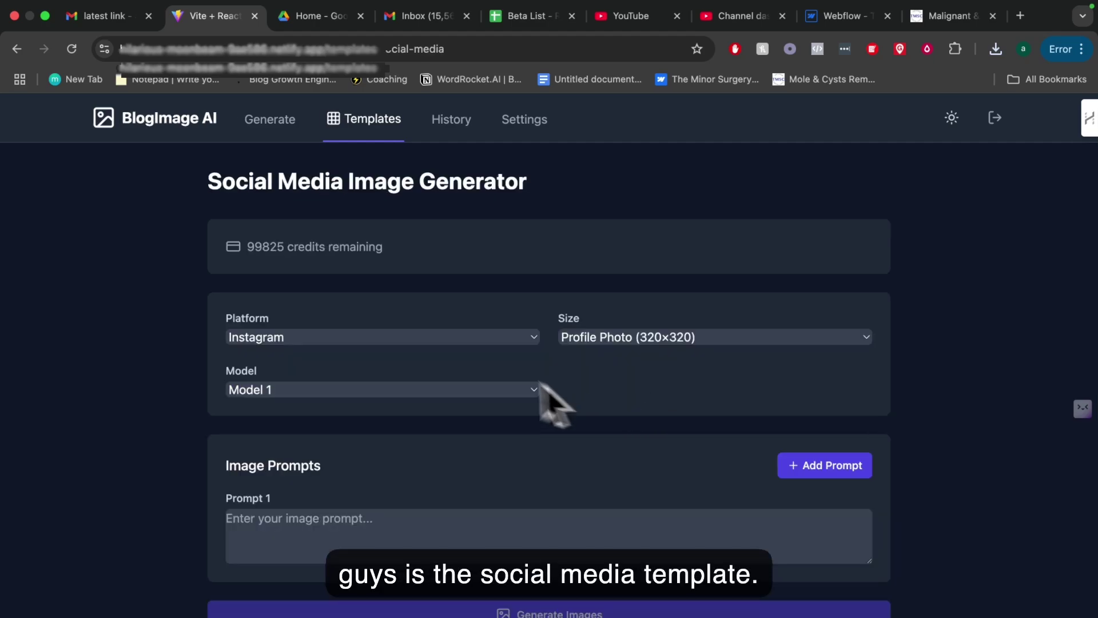
# Set the platform to Instagram and the size to Portrait (1080×1350)
pyautogui.click(451, 342)
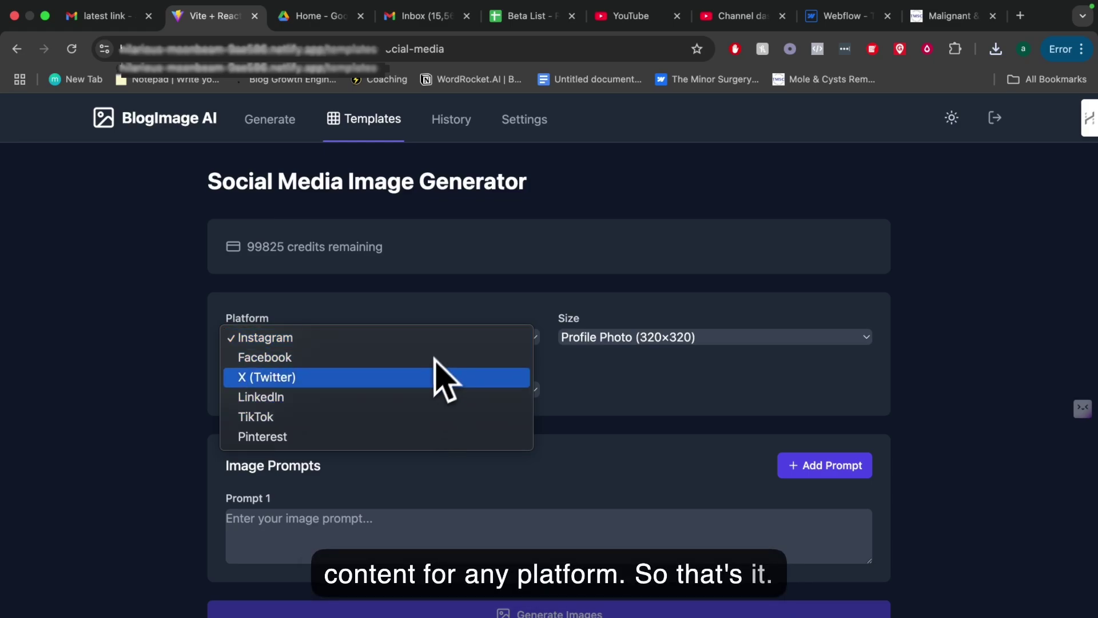
pyautogui.click(400, 338)
pyautogui.click(580, 338)
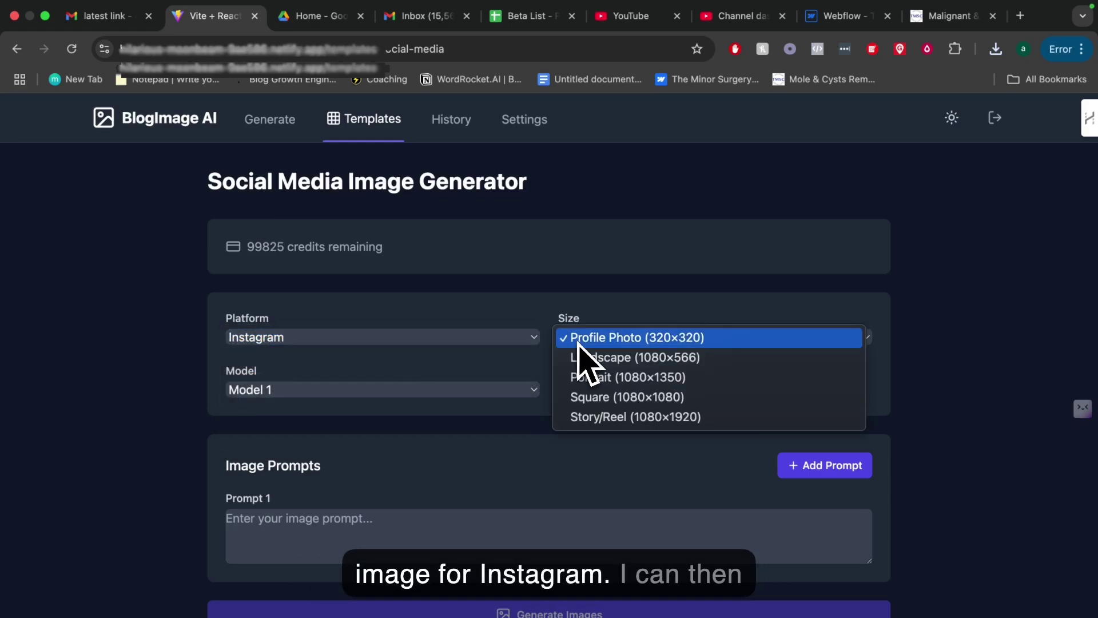
pyautogui.click(607, 342)
pyautogui.click(609, 342)
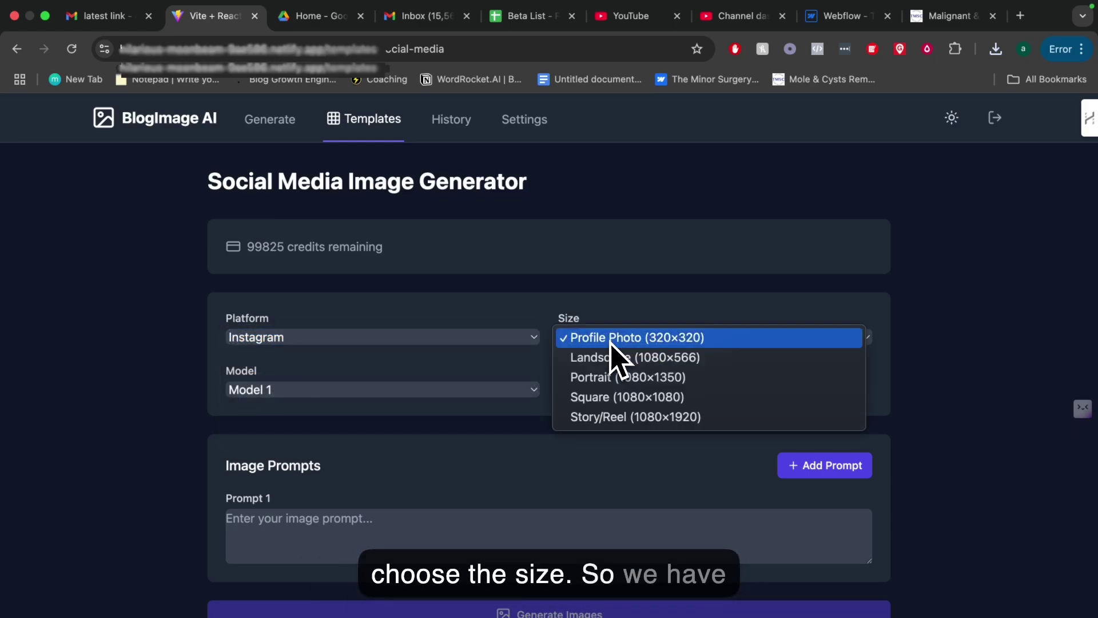
pyautogui.click(619, 382)
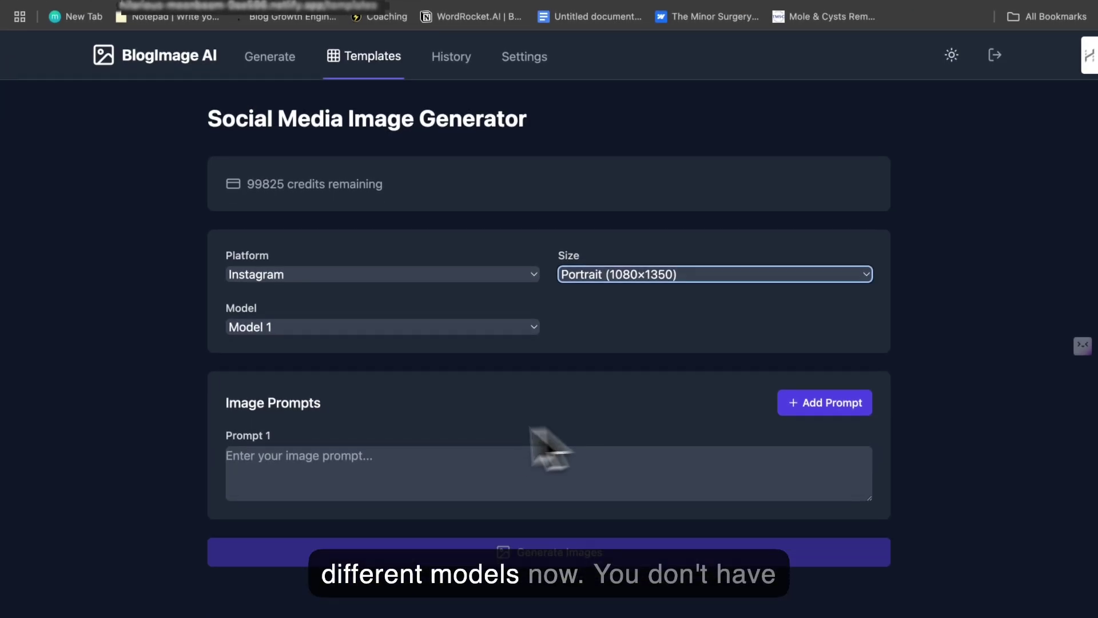
pyautogui.click(383, 522)
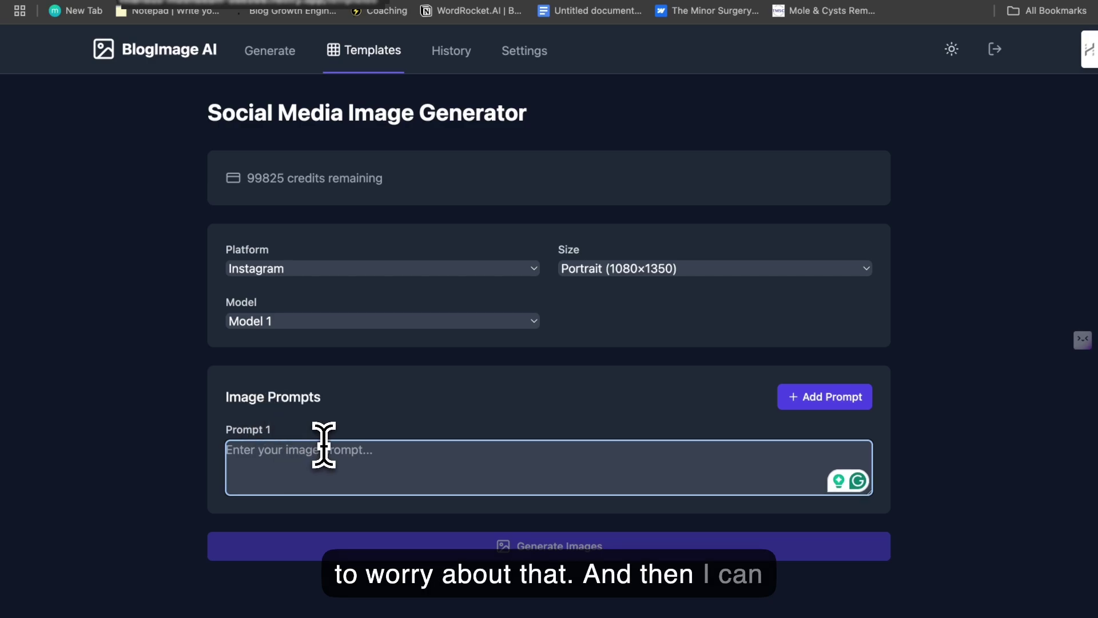
# Generate images from prompts 'a team running a marathon in chicago' and 'a classroom full of diverse kids'
pyautogui.write('a team running a marathon in chicago')
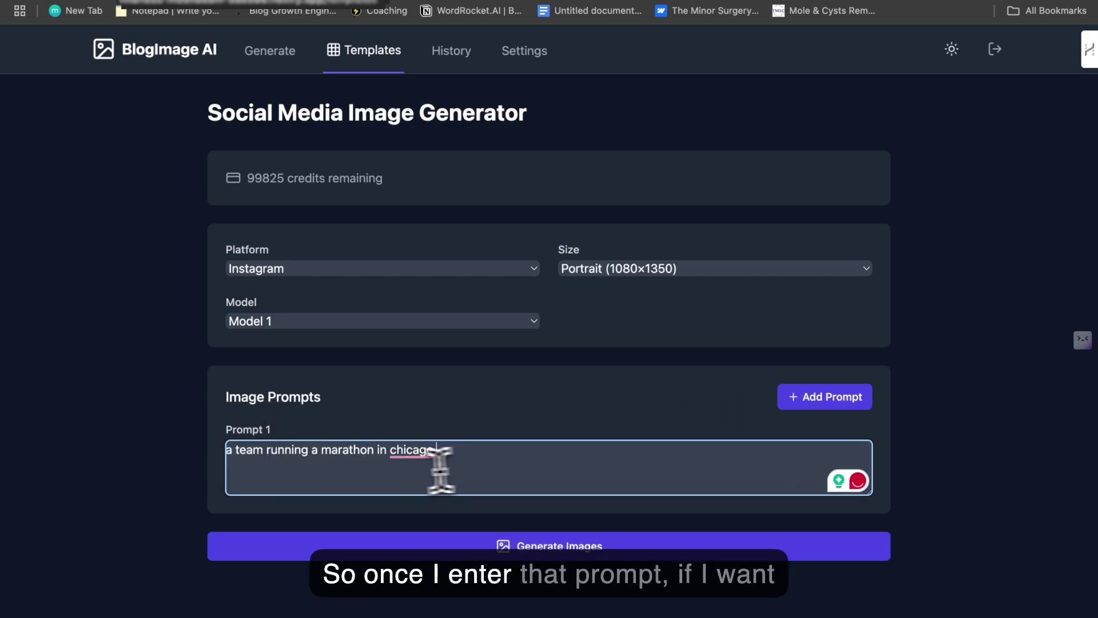
pyautogui.click(825, 396)
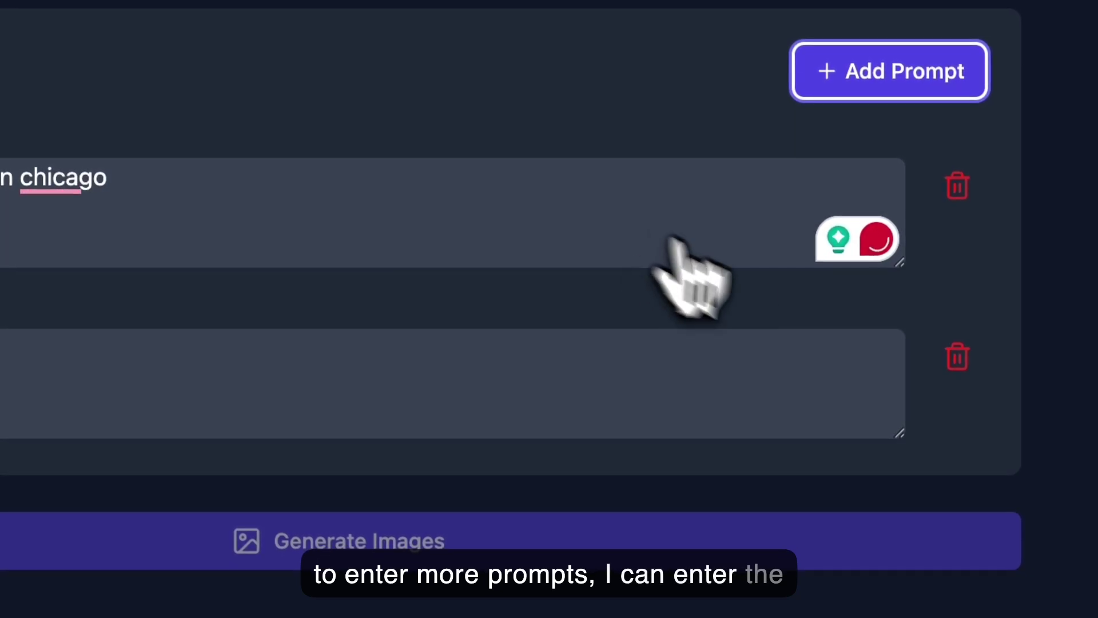
pyautogui.click(286, 378)
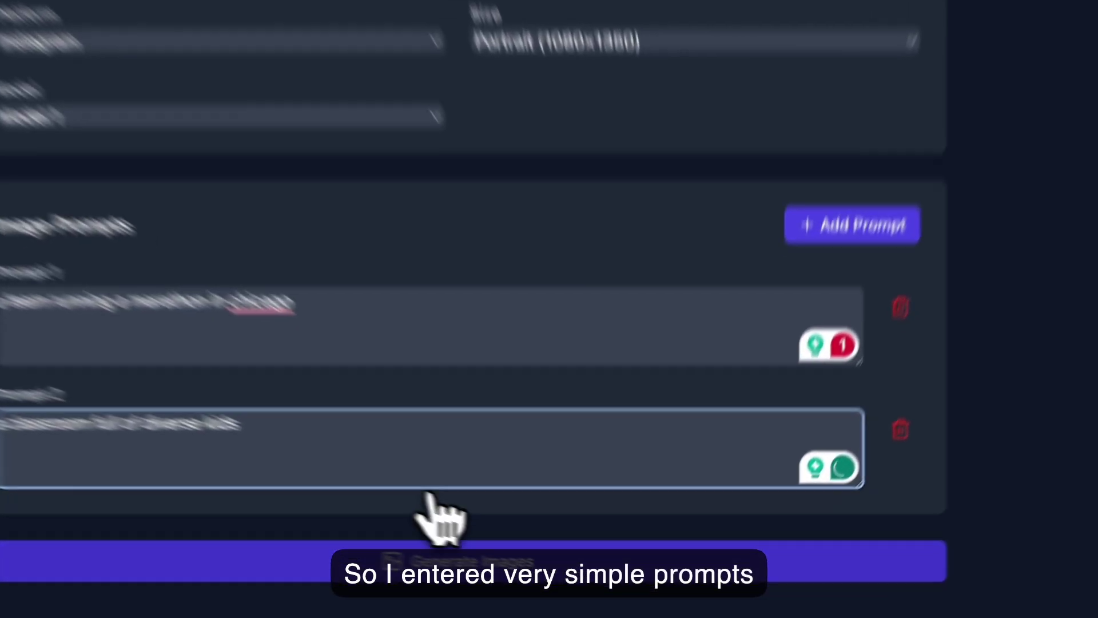
pyautogui.click(438, 555)
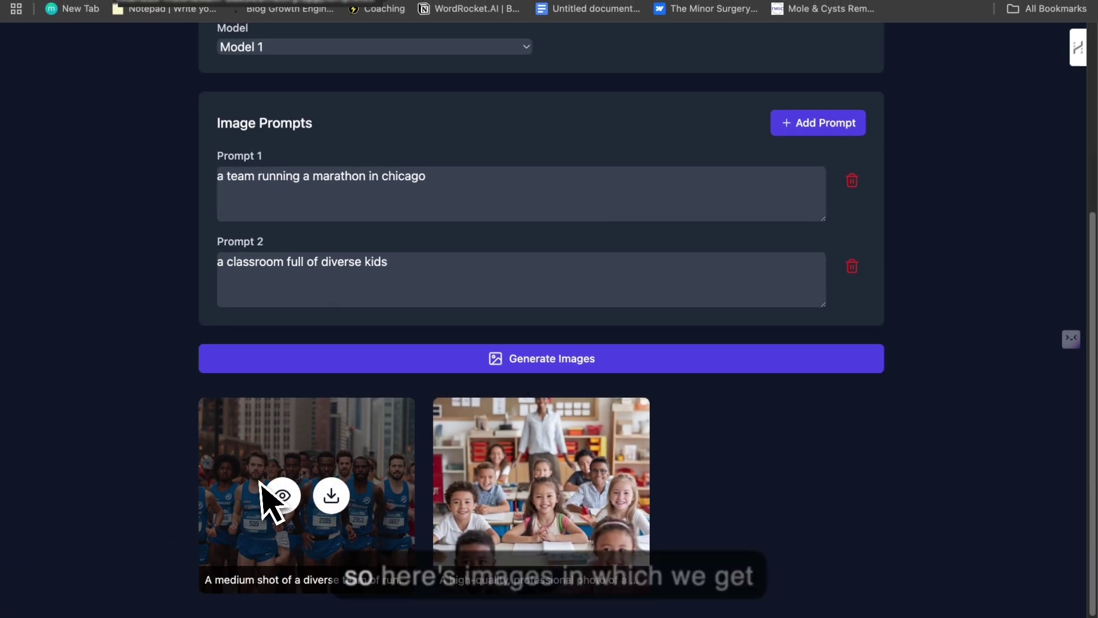
# Save the Chicago marathon image from its enlarged preview
pyautogui.click(281, 496)
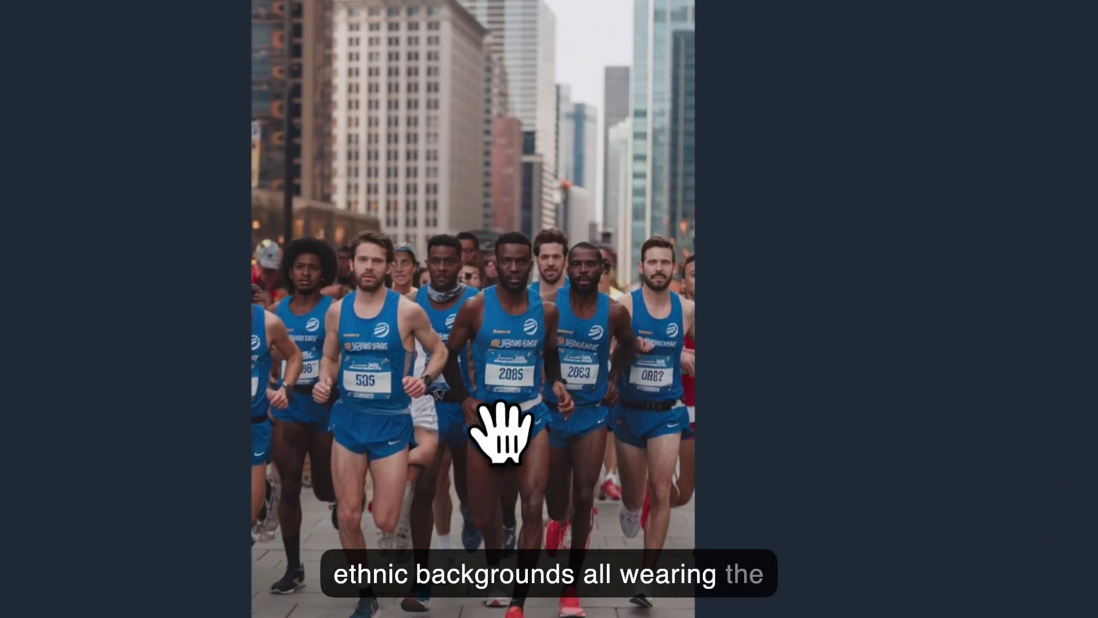
pyautogui.rightClick(564, 315)
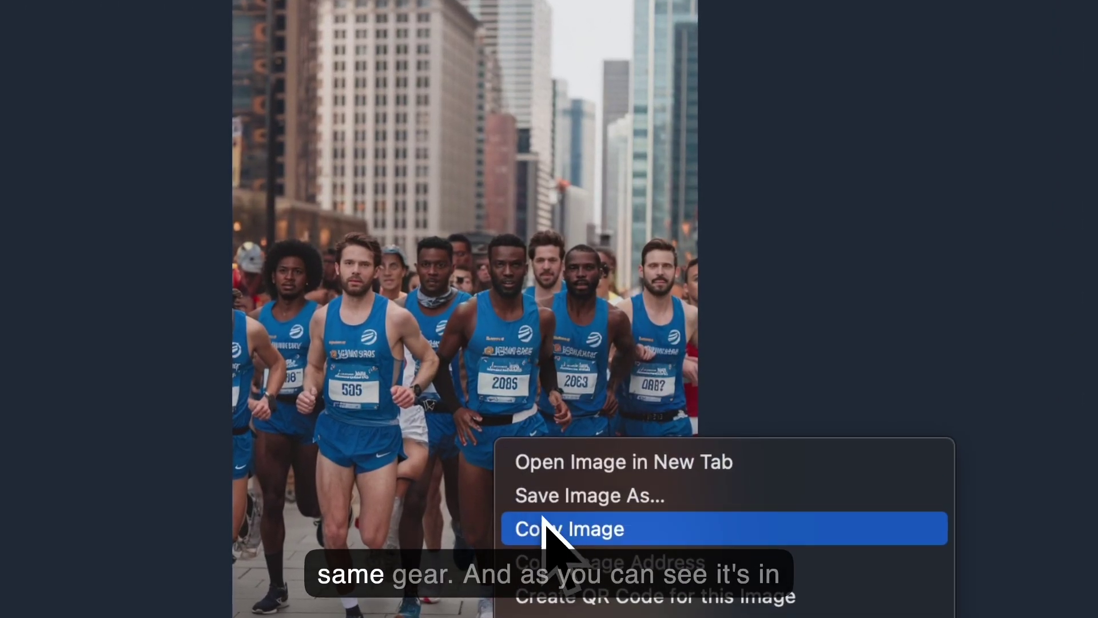
pyautogui.click(545, 523)
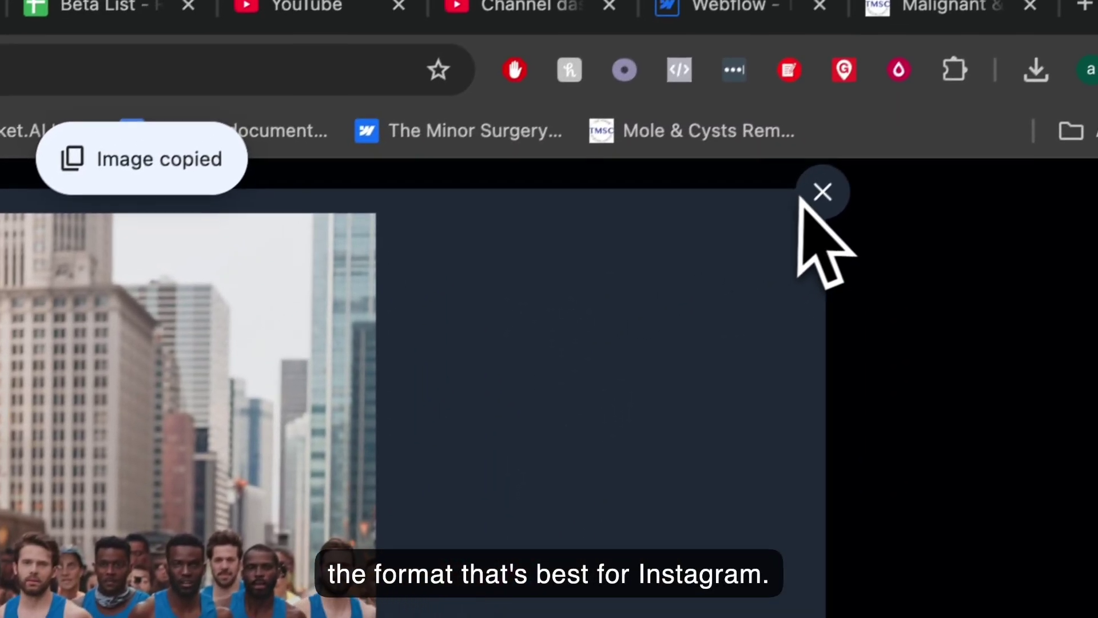
pyautogui.rightClick(455, 243)
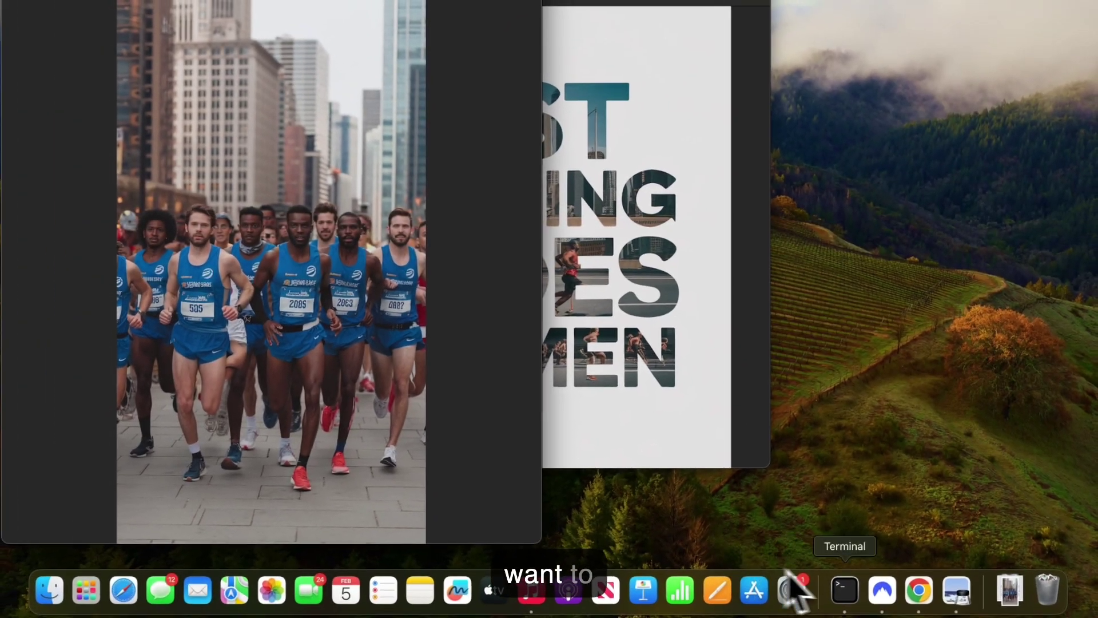
# Save the diverse classroom image, then close the image preview
pyautogui.click(914, 589)
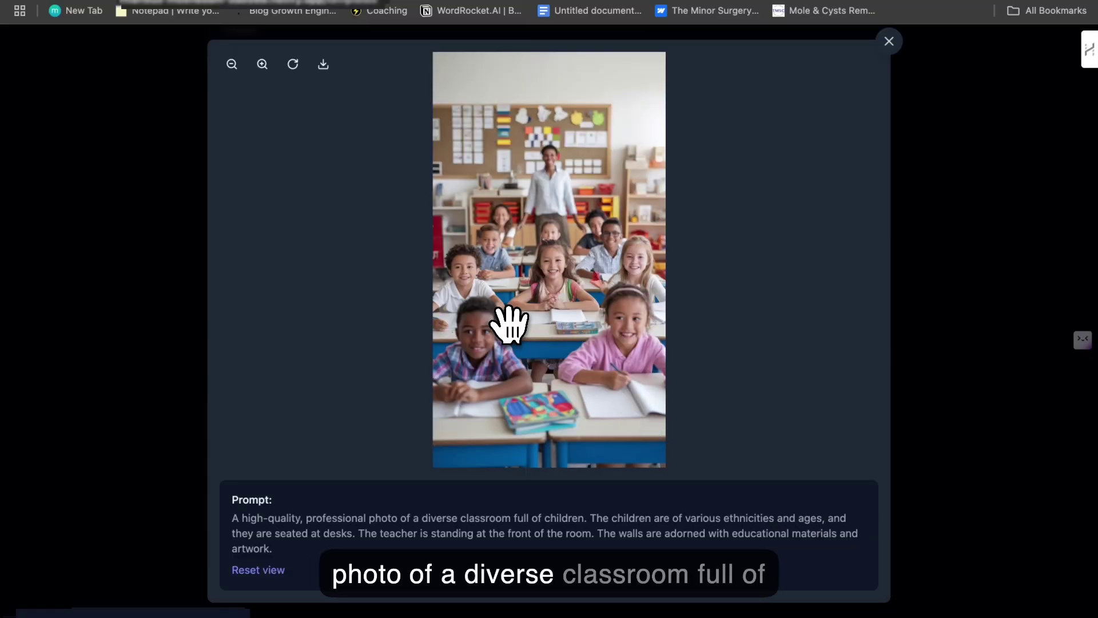
pyautogui.rightClick(508, 313)
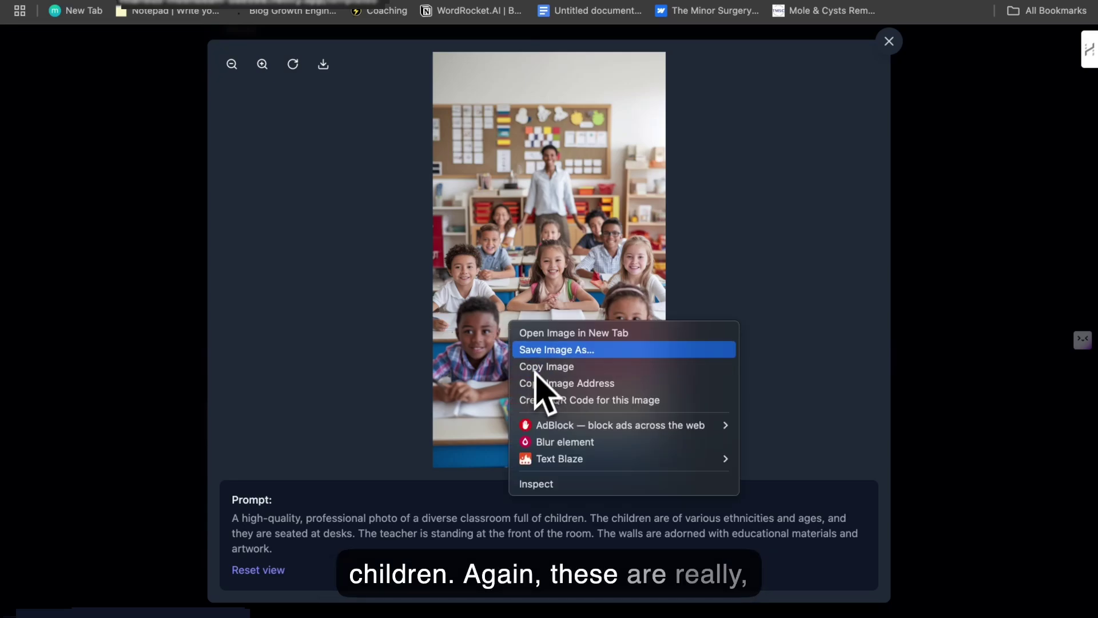
pyautogui.click(540, 355)
pyautogui.click(673, 361)
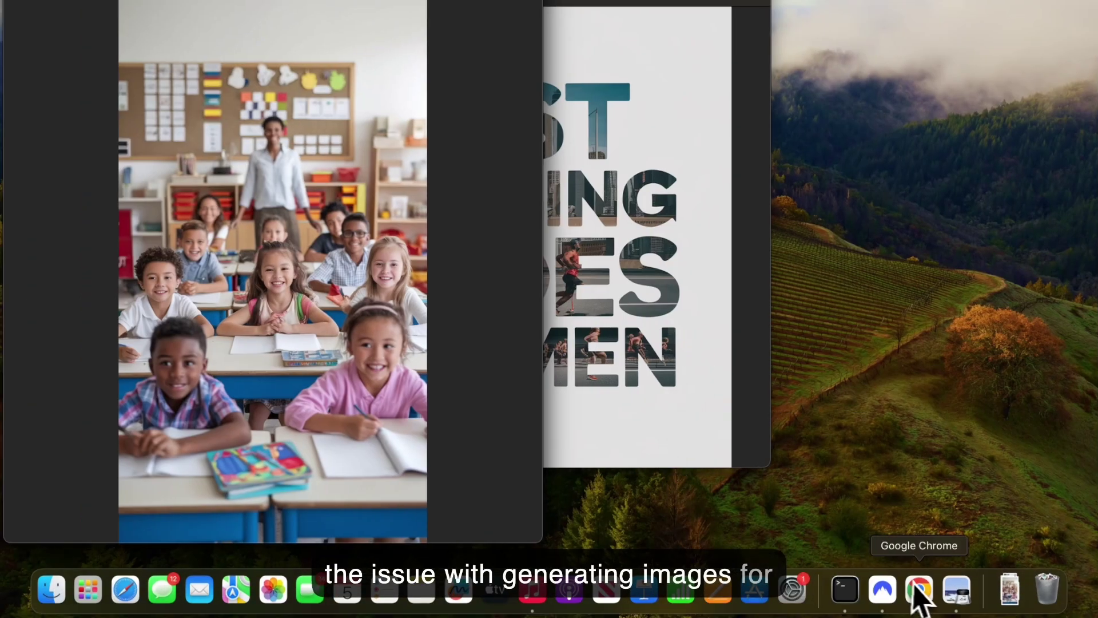
pyautogui.click(919, 597)
pyautogui.click(167, 200)
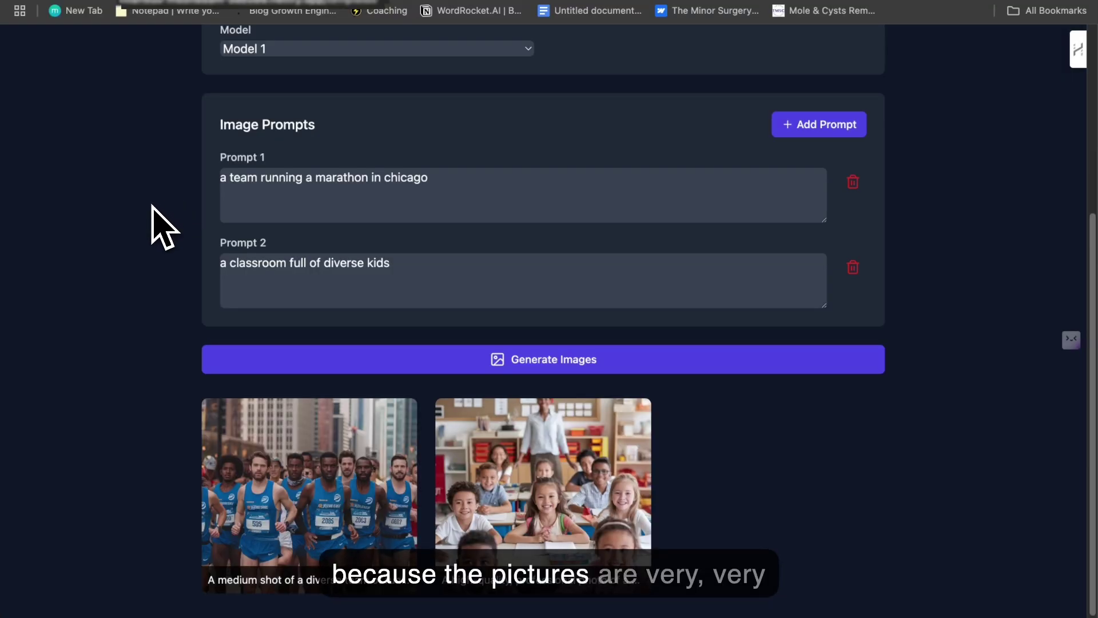
pyautogui.scroll(-5, 152, 207)
pyautogui.scroll(5, 153, 208)
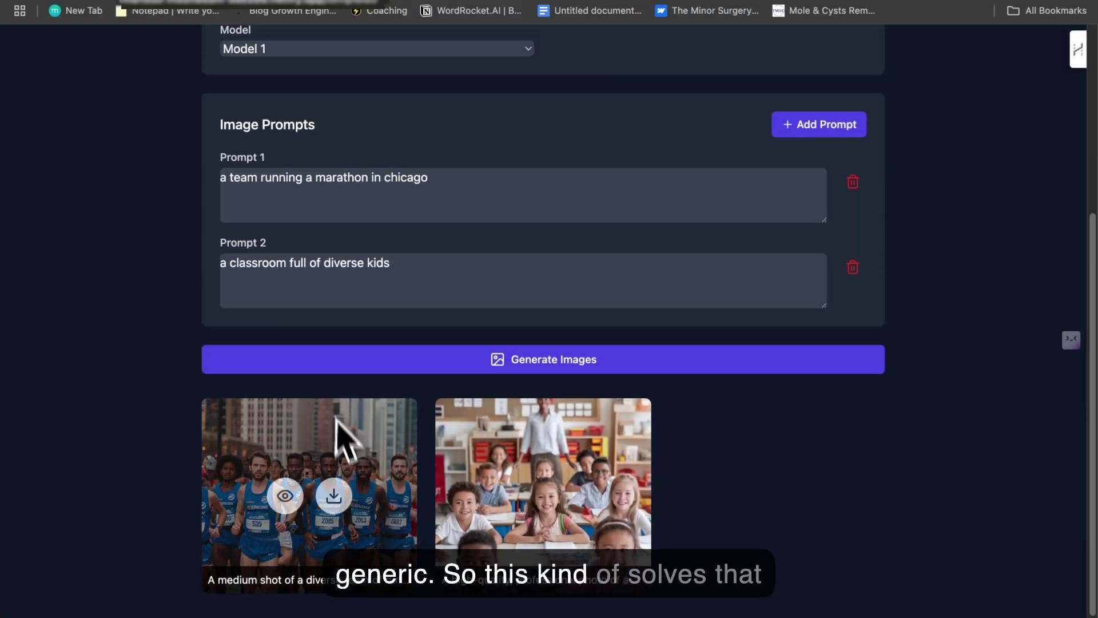
pyautogui.moveTo(493, 447)
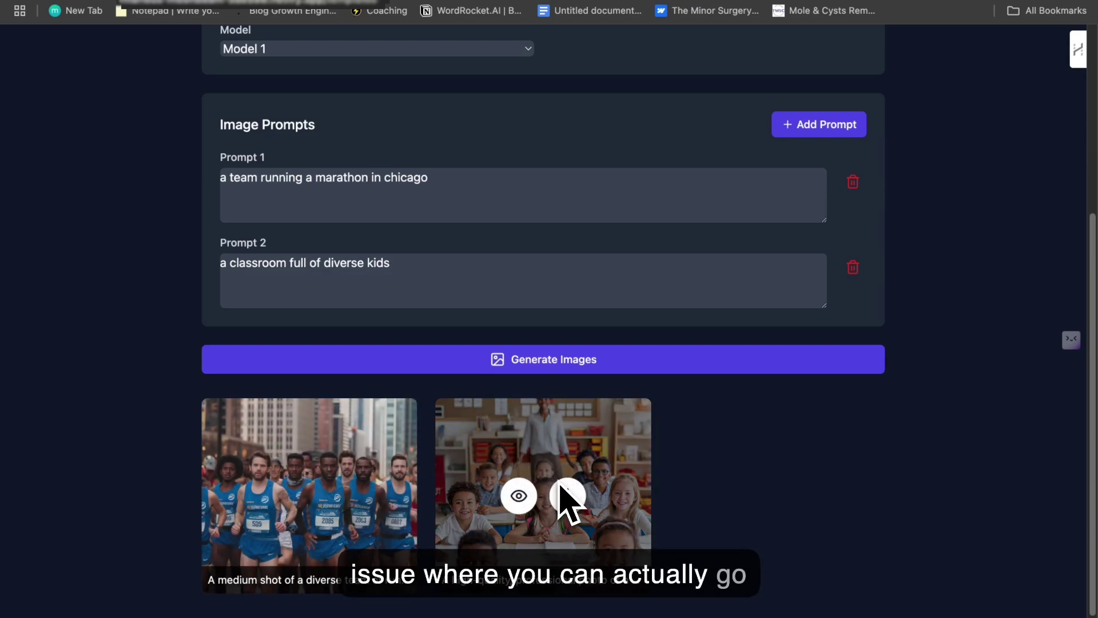
pyautogui.scroll(2, 710, 503)
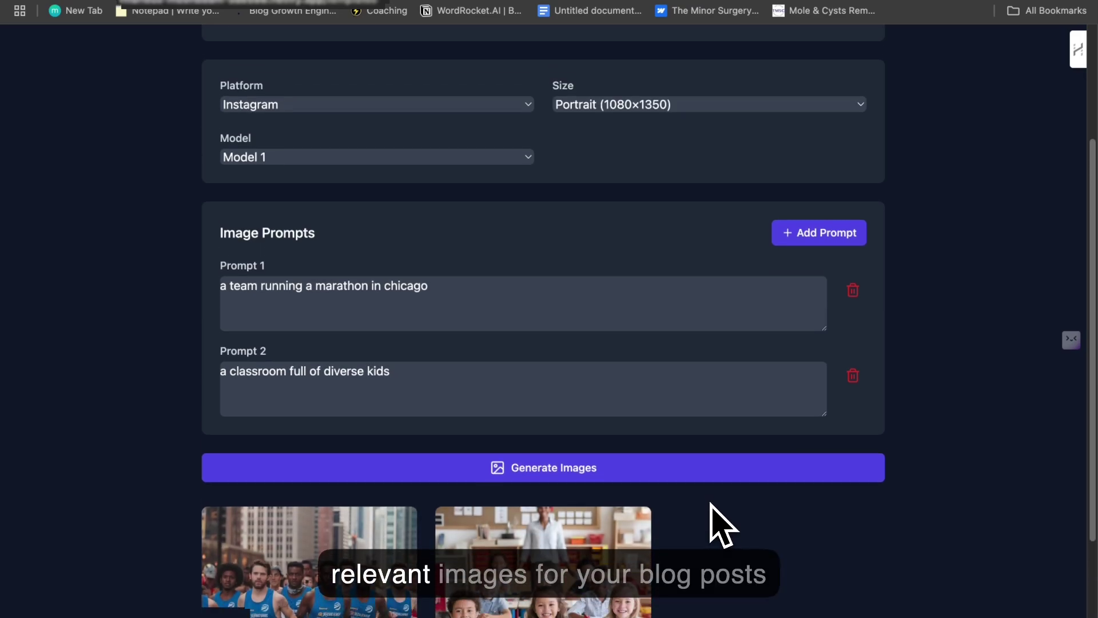
pyautogui.scroll(3, 710, 504)
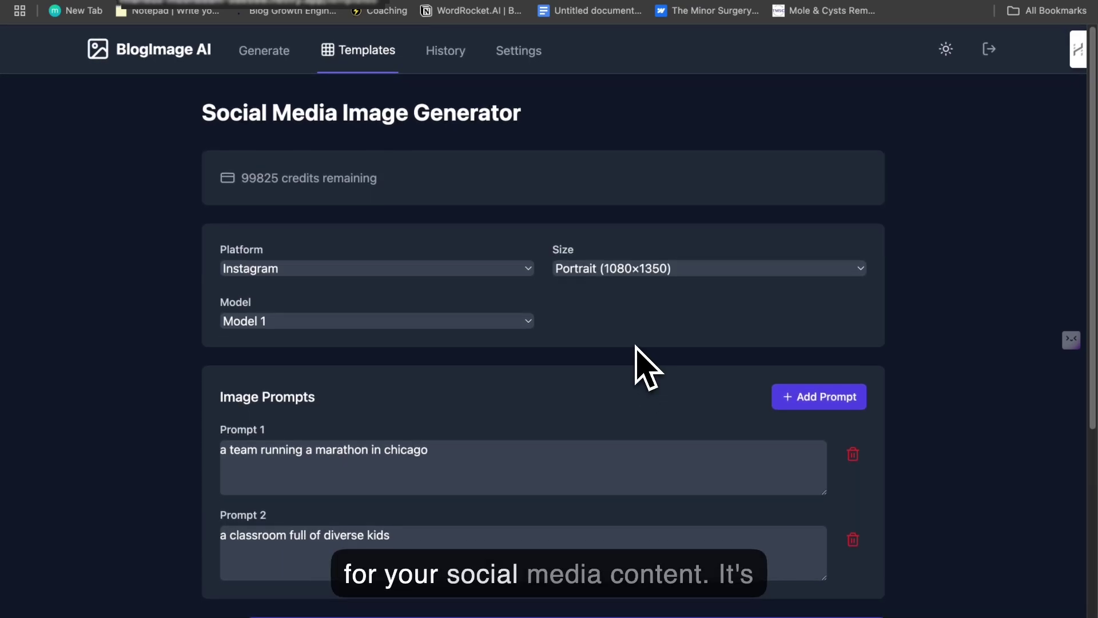
pyautogui.scroll(-1, 636, 346)
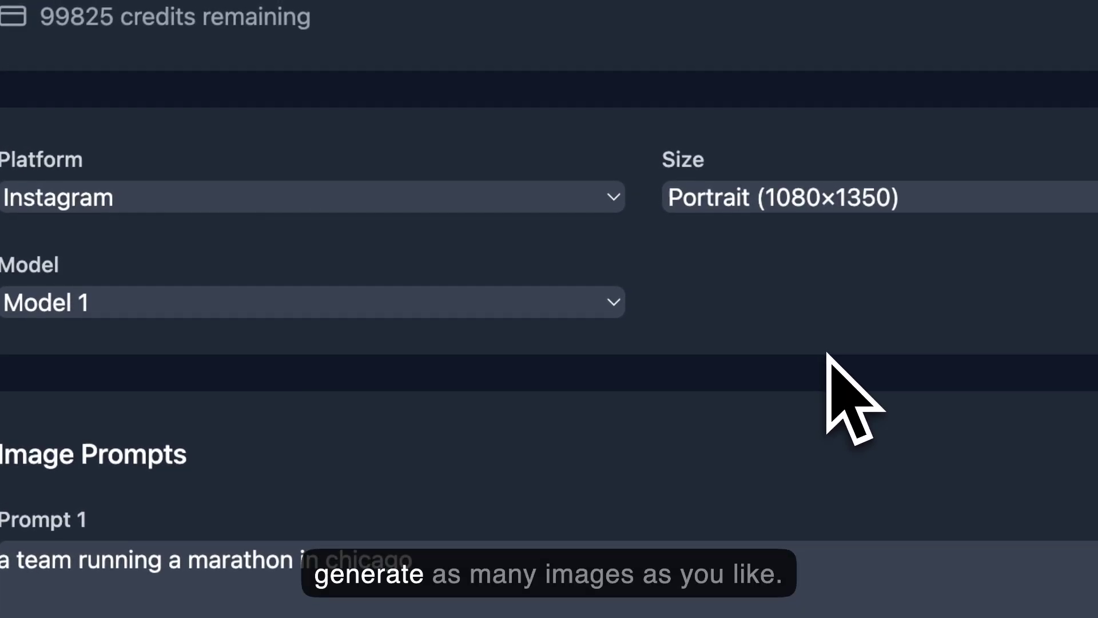
# Switch the platform to Pinterest, then view the Generation History page
pyautogui.click(481, 207)
pyautogui.click(277, 397)
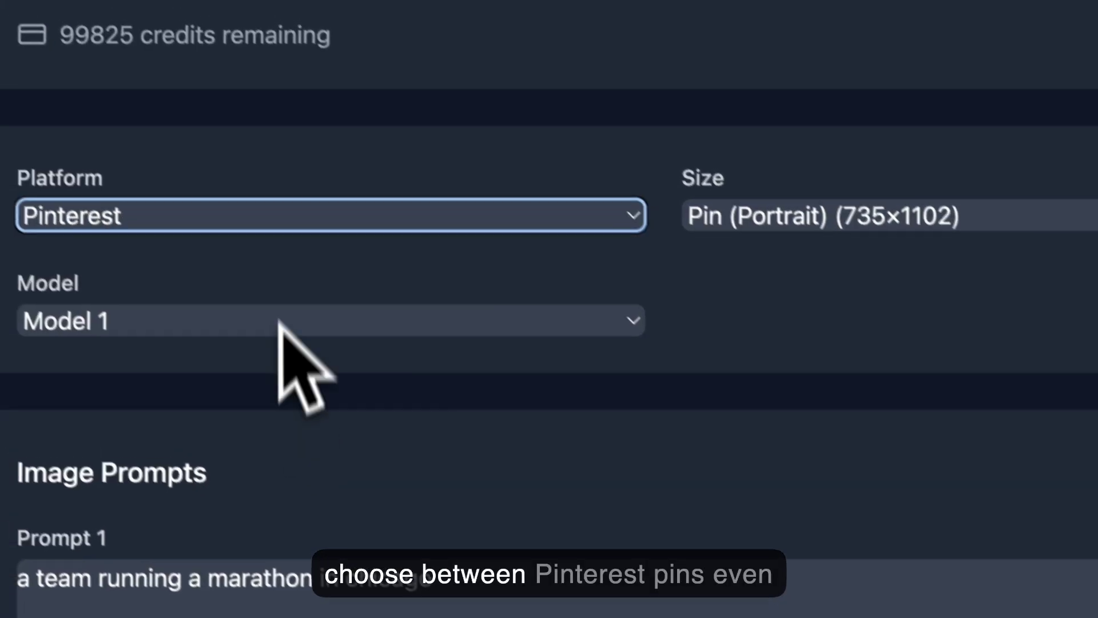
pyautogui.click(477, 203)
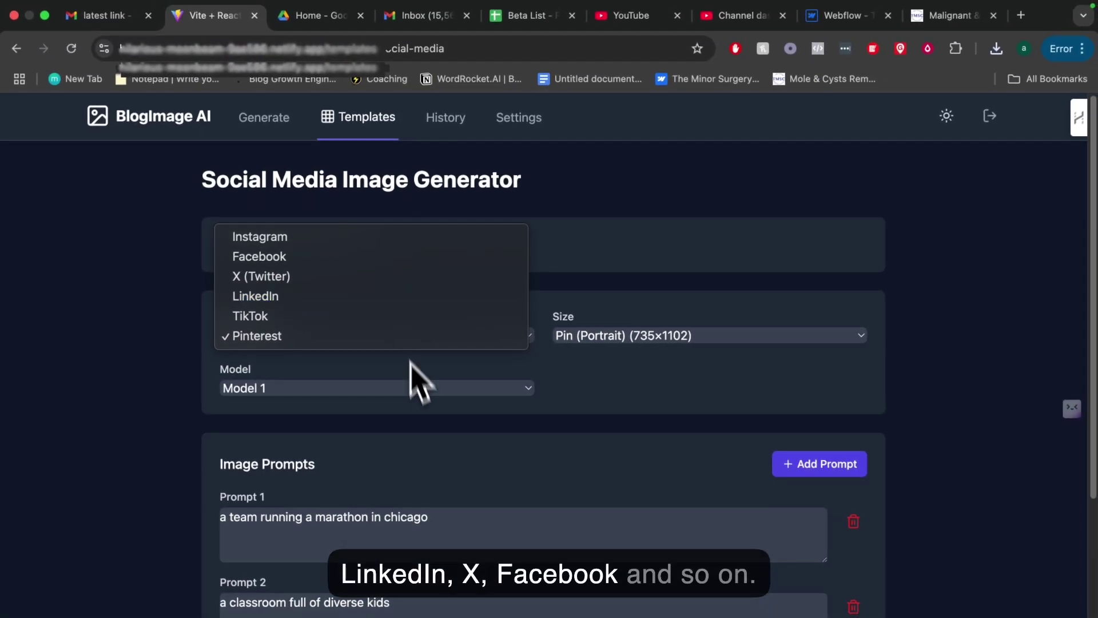
pyautogui.click(417, 385)
pyautogui.scroll(-5, 440, 469)
pyautogui.scroll(5, 449, 483)
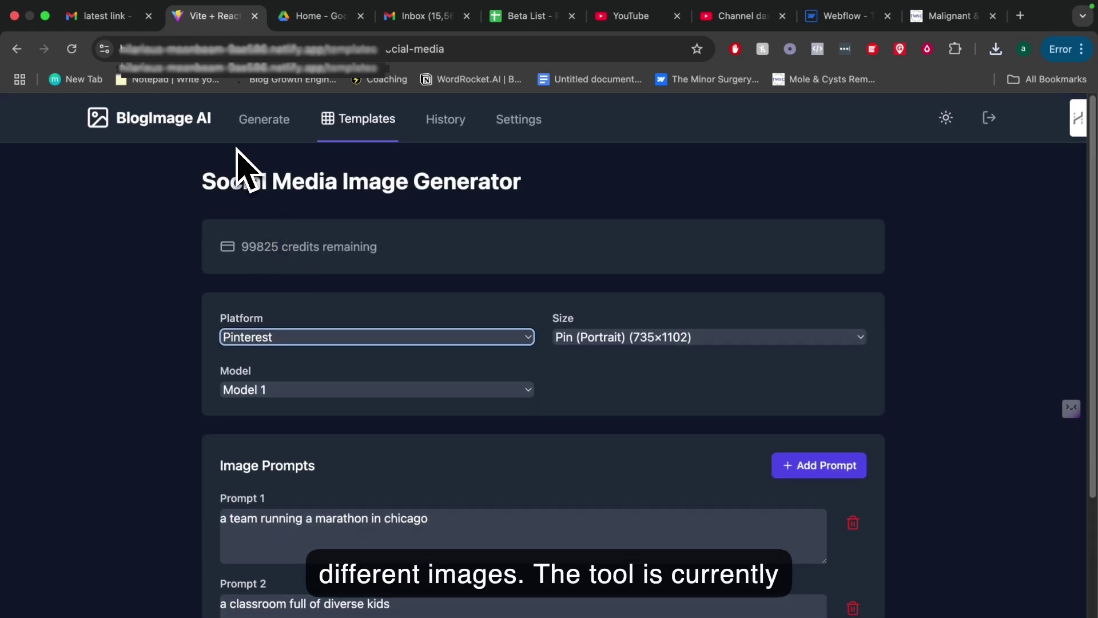
pyautogui.click(444, 121)
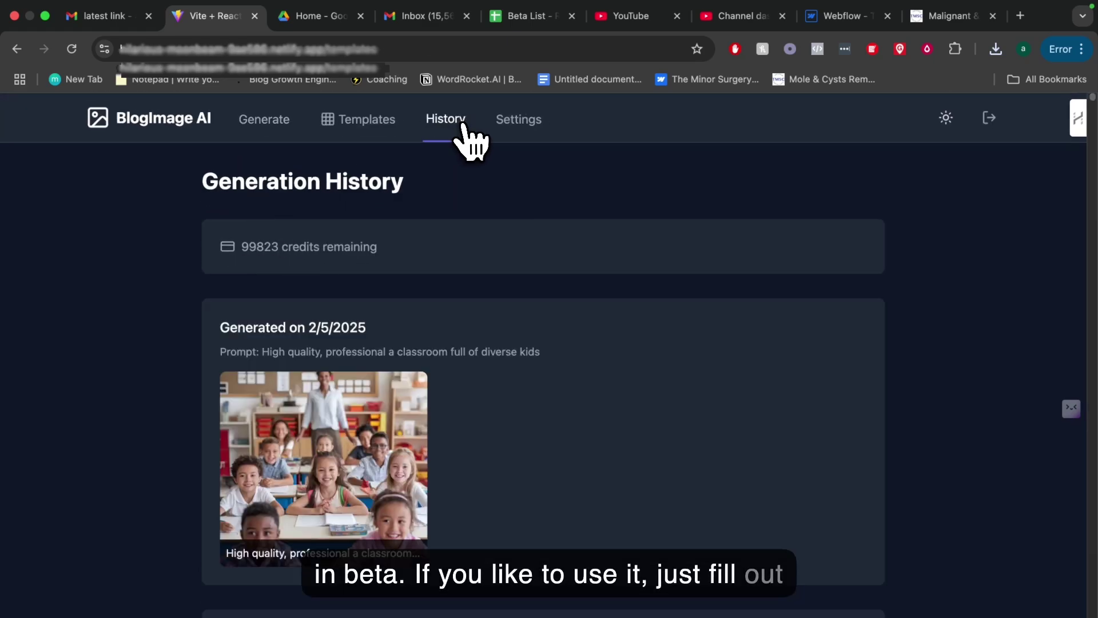